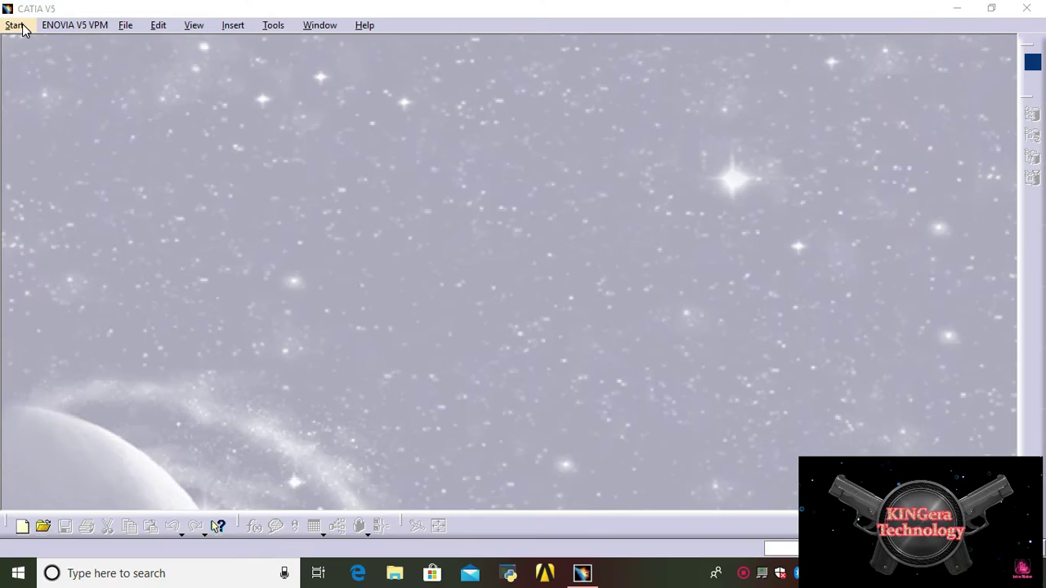
- Create a new mechanical design part named Part1 and open a sketch on its yz plane
left_click(18, 25)
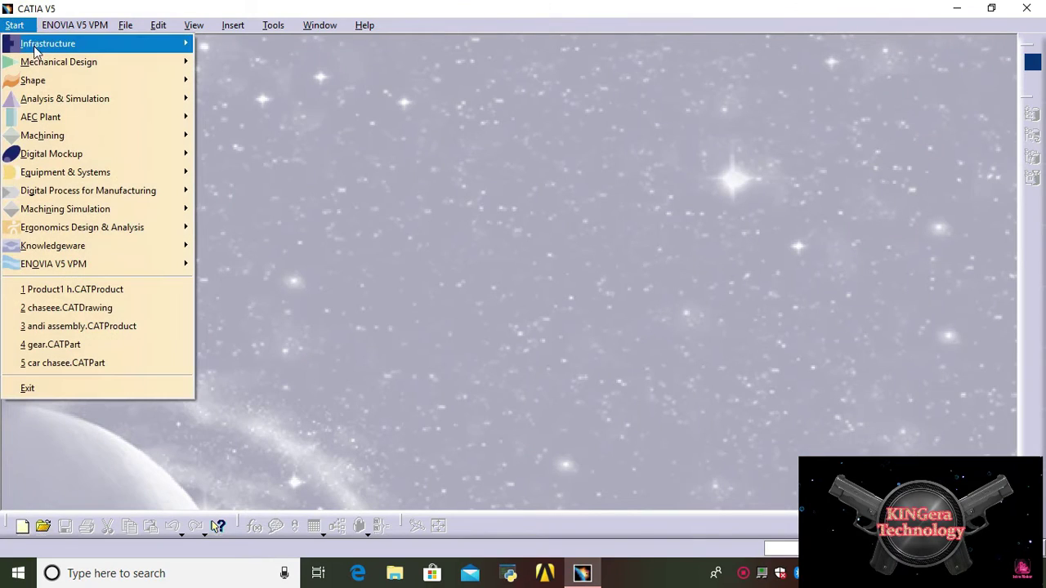
mouse_move(43, 59)
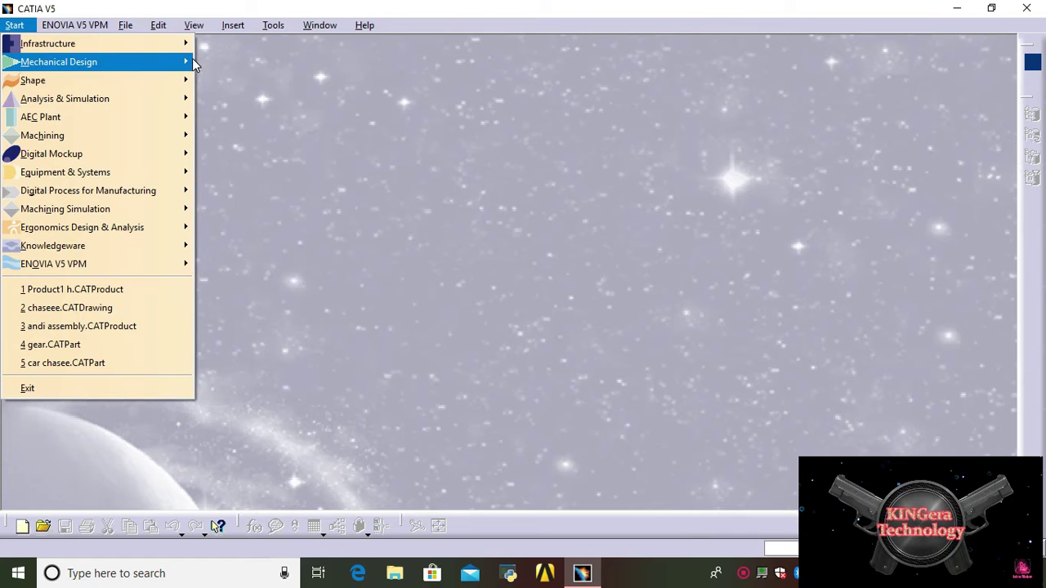
left_click(219, 64)
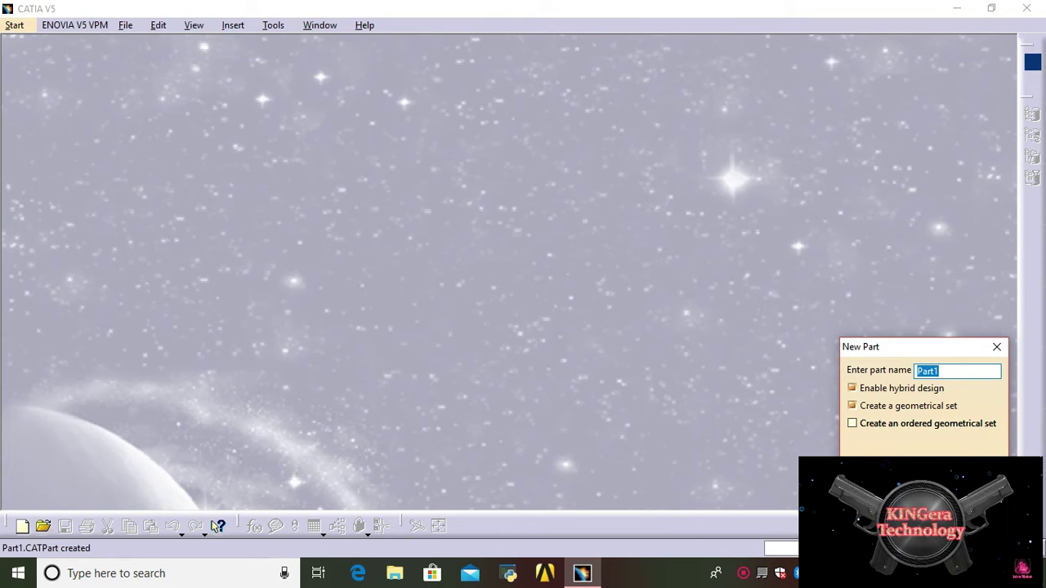
key("Return")
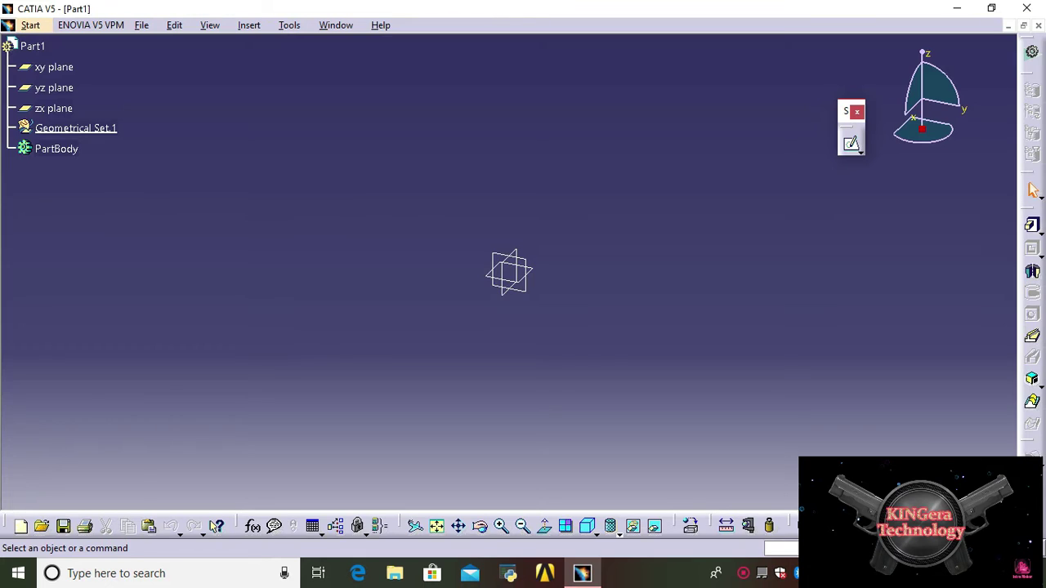
left_click(532, 287)
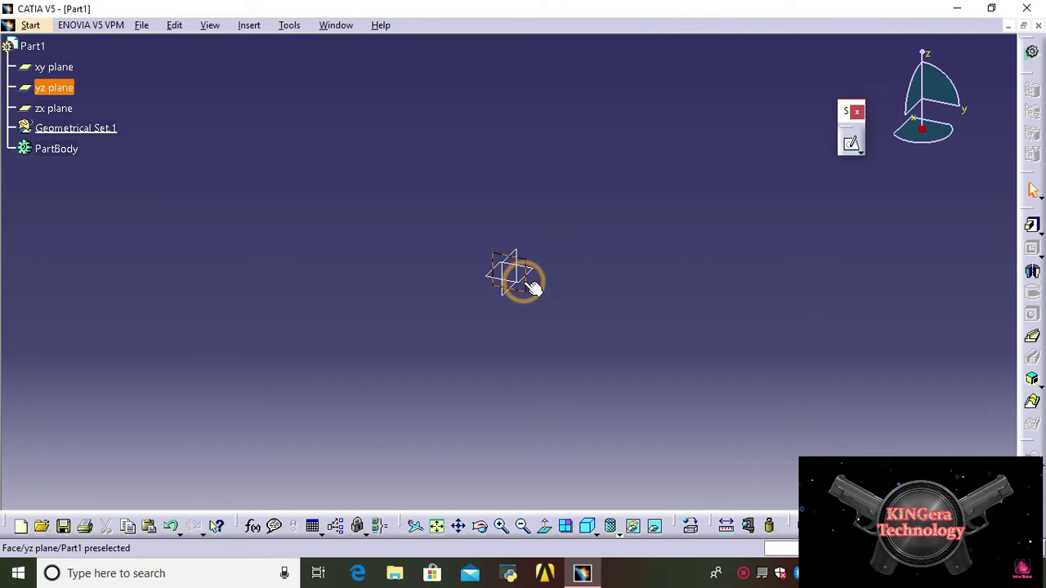
left_click(851, 144)
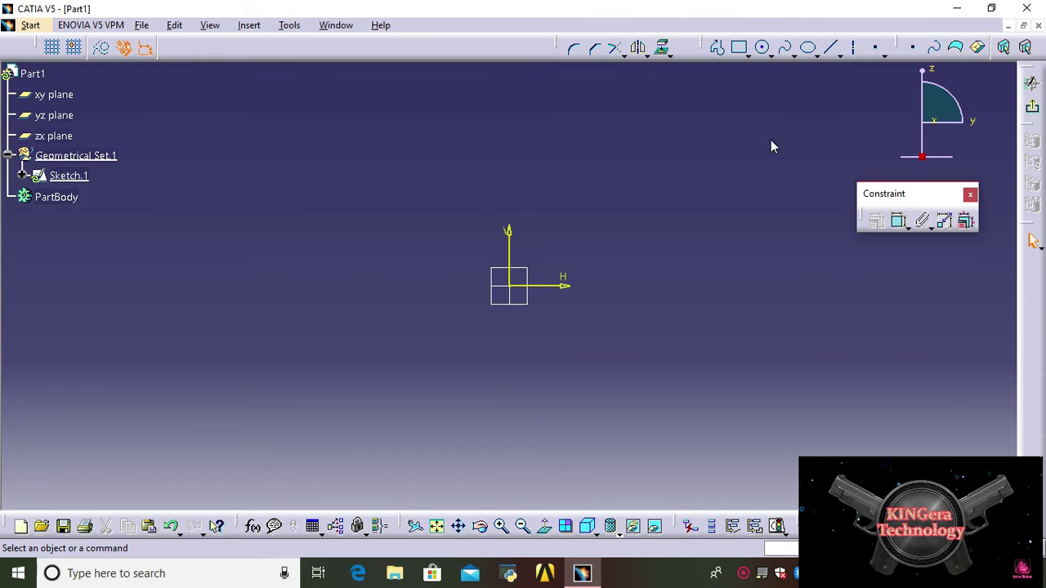
- Float the Sketch tools and Operation toolbars over the sketch area and reposition the Profile and Constraint toolbars
left_click_drag(894, 194, 772, 146)
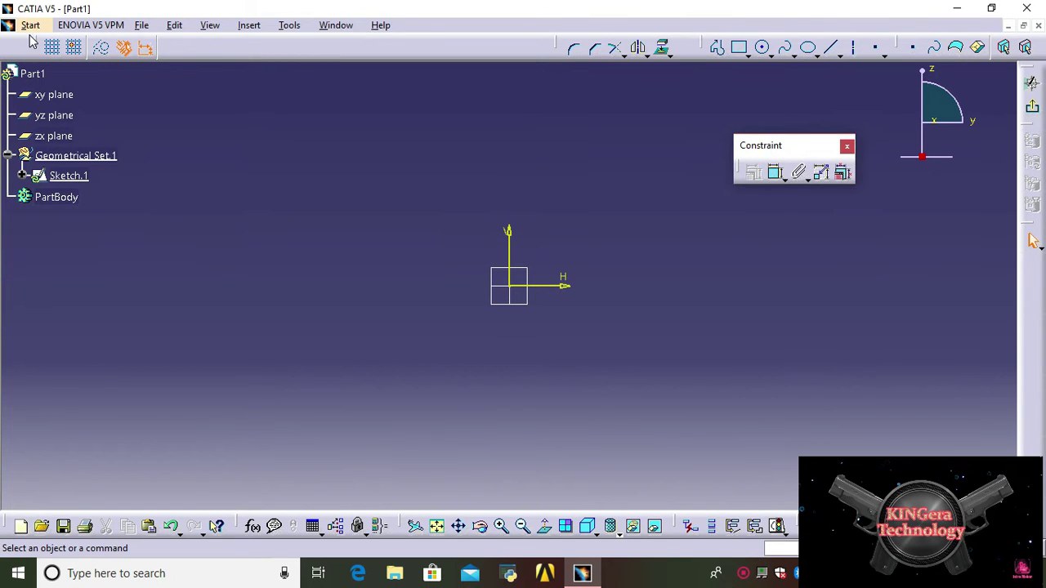
left_click_drag(38, 46, 123, 82)
left_click_drag(562, 38, 535, 72)
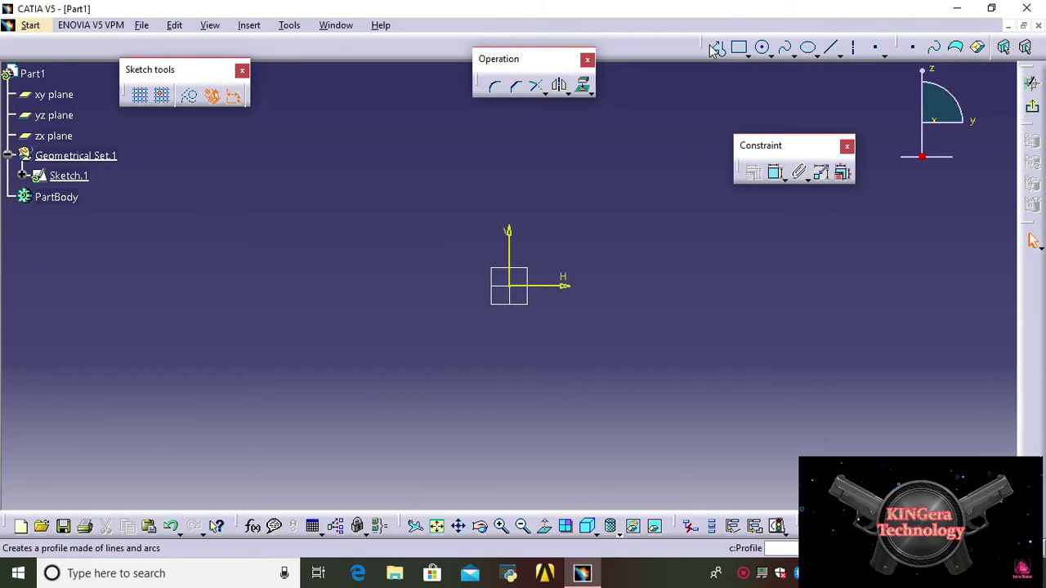
left_click_drag(713, 48, 691, 94)
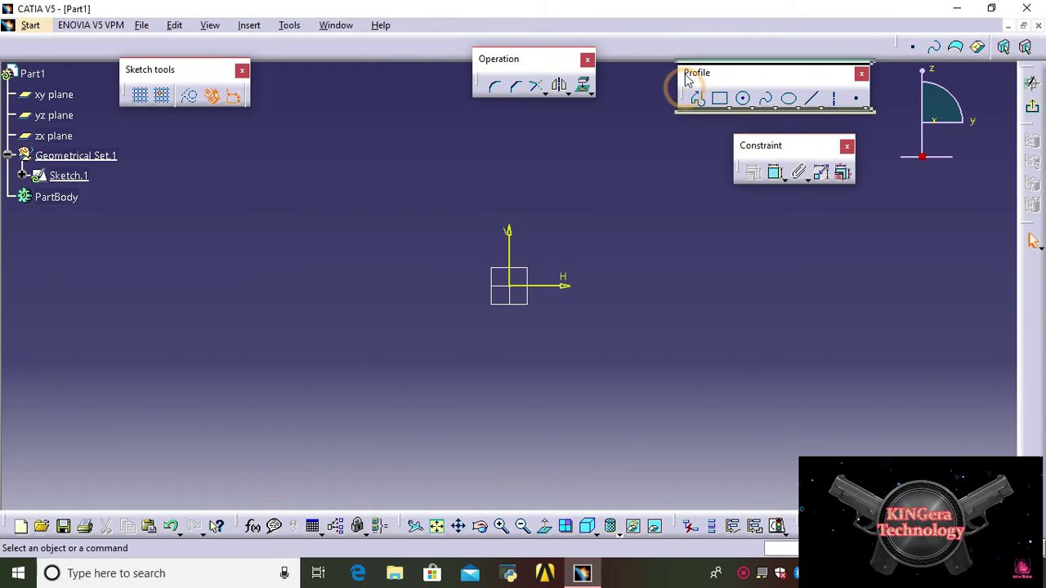
left_click_drag(690, 73, 590, 53)
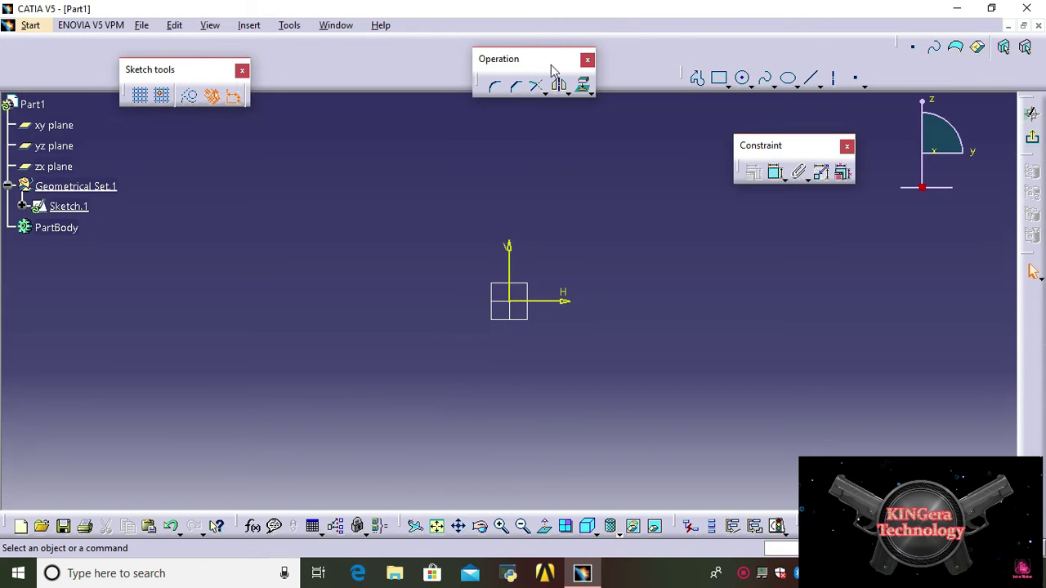
left_click_drag(680, 76, 680, 47)
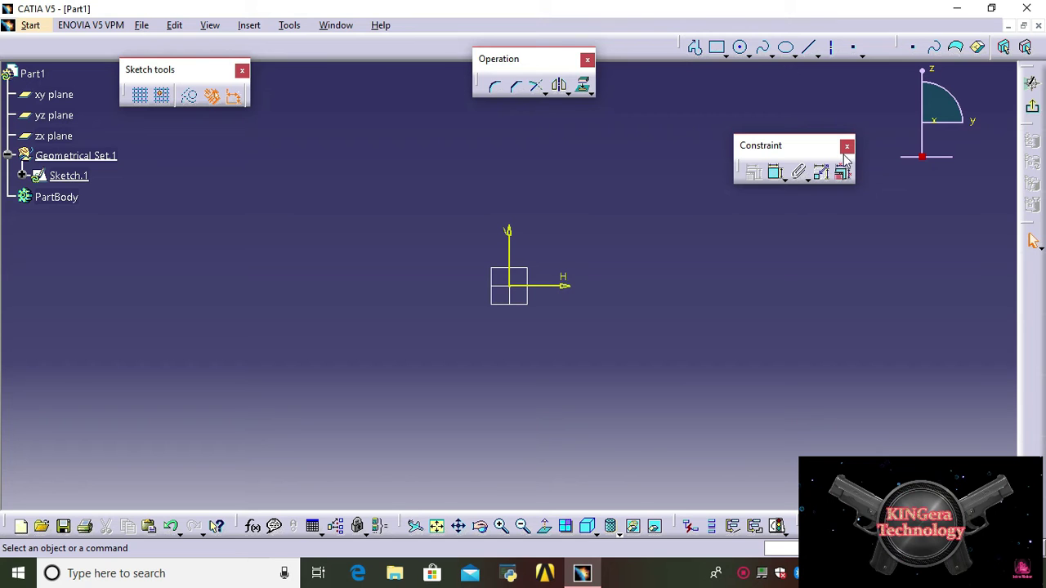
left_click_drag(781, 143, 754, 117)
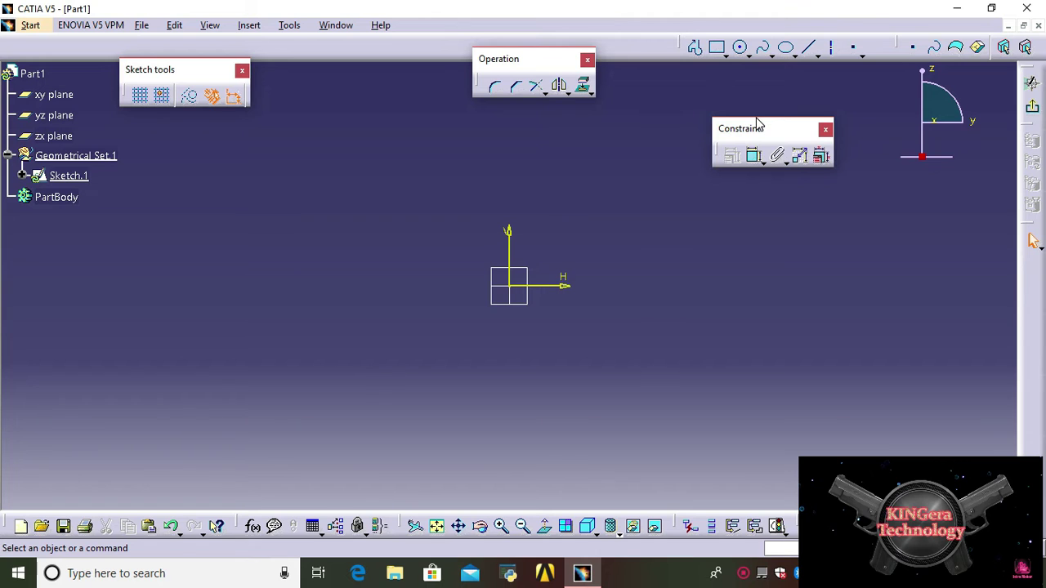
- Sketch a circle about 117 mm in diameter centred on the origin, and dock the Sketch tools toolbar again
left_click(741, 47)
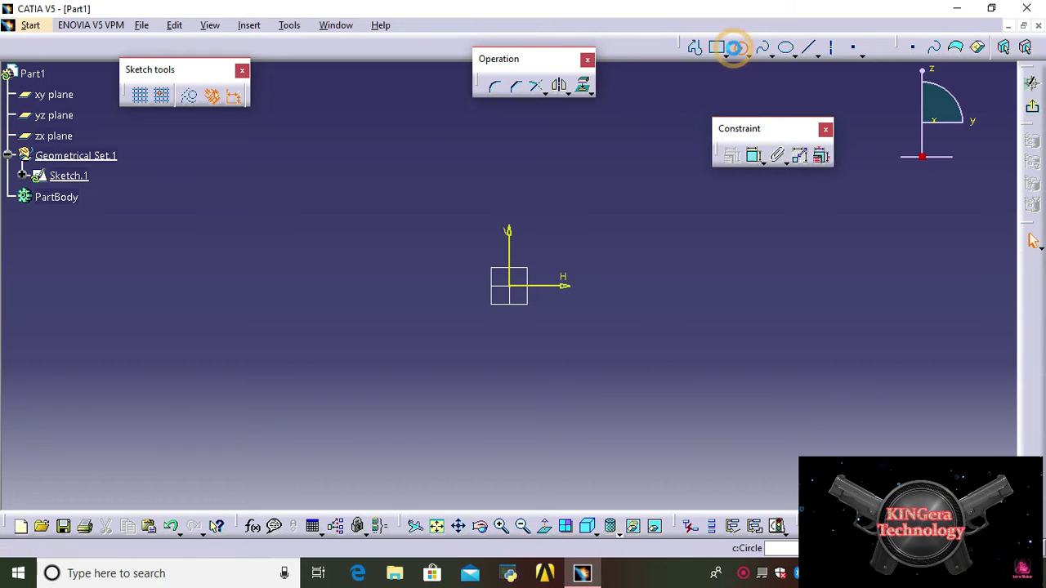
left_click(510, 286)
left_click(618, 273)
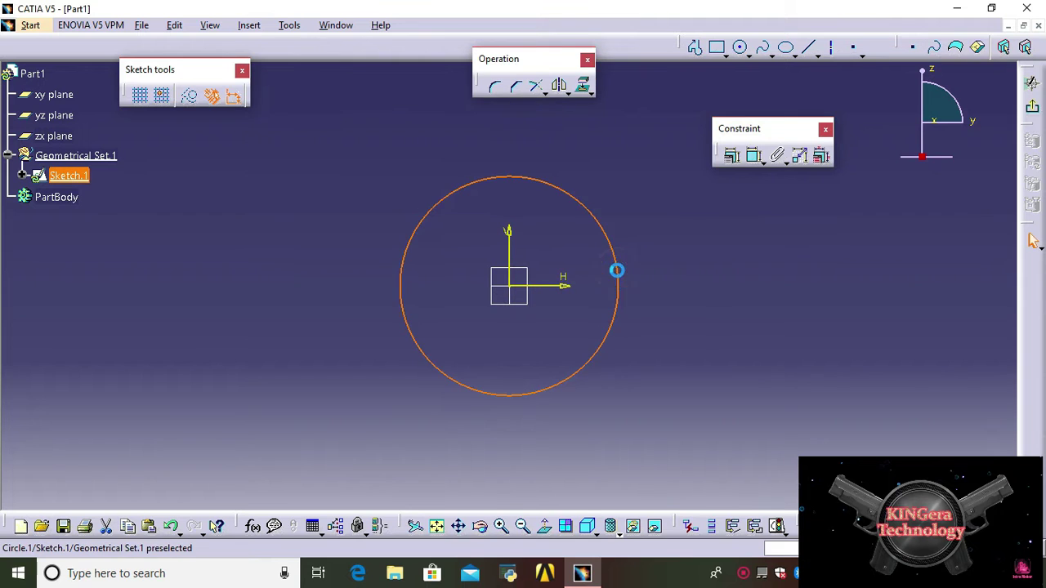
mouse_move(172, 64)
left_mouse_down()
mouse_move(163, 52)
mouse_move(79, 37)
left_mouse_up()
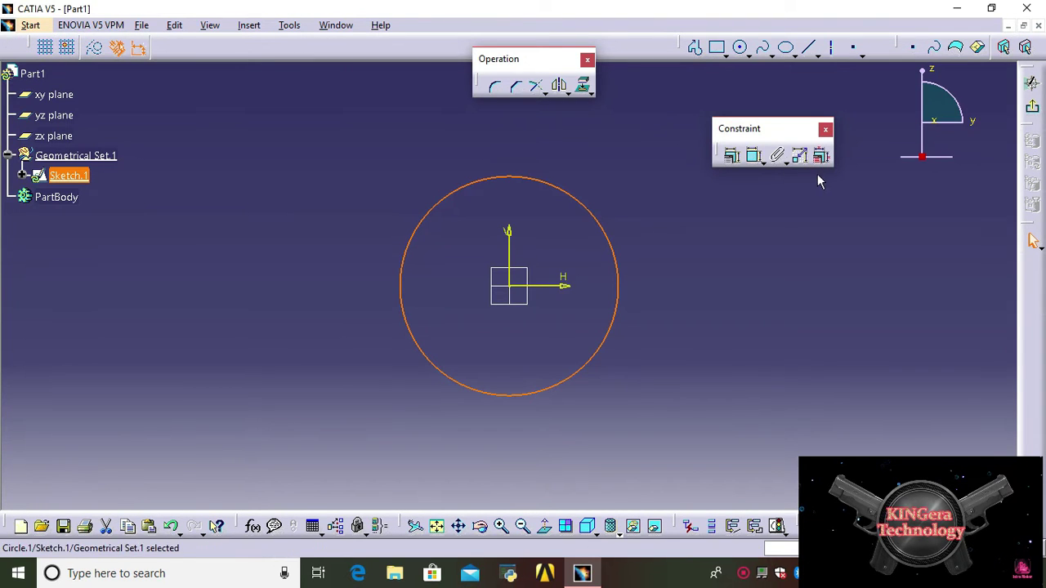
- Add a diameter constraint to the origin-centred circle and set it to 150 mm
left_click(756, 160)
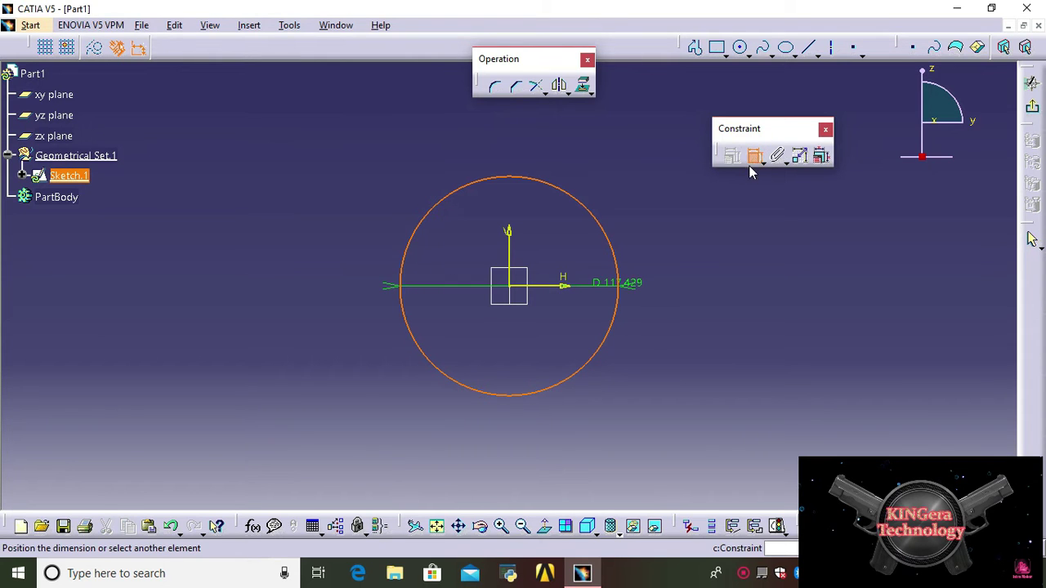
left_click(728, 335)
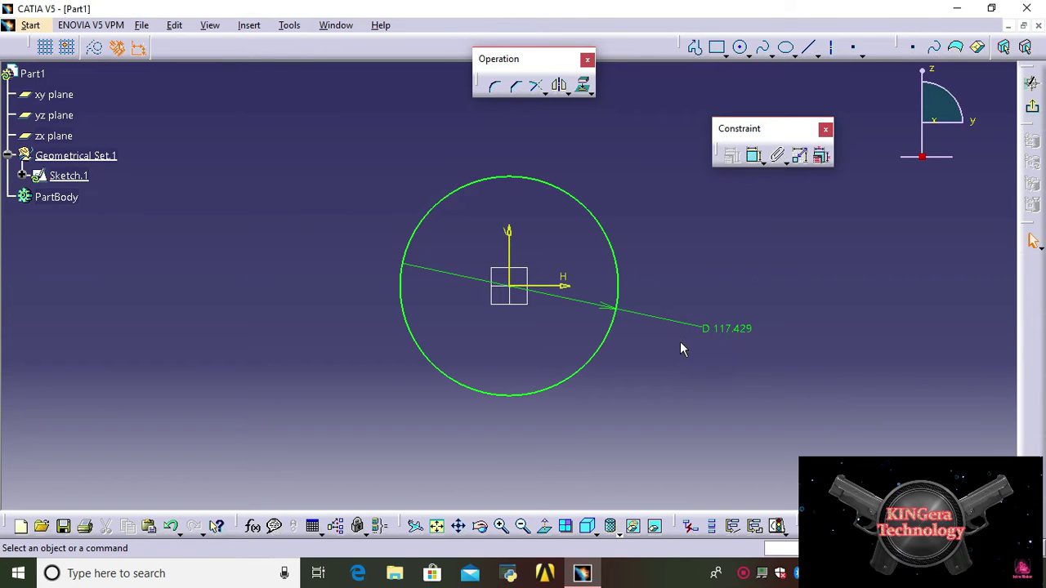
double_click(721, 328)
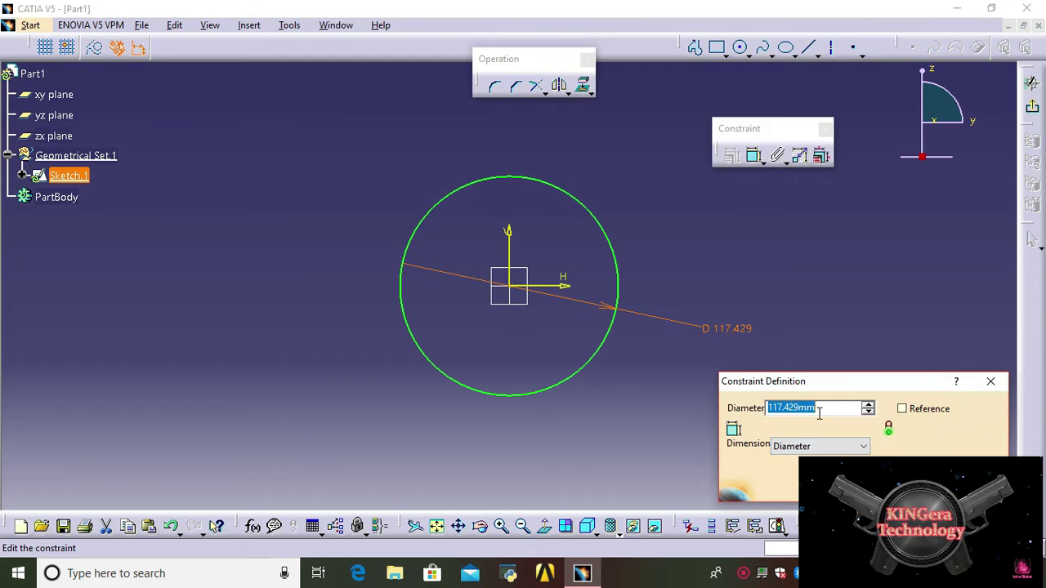
type("150")
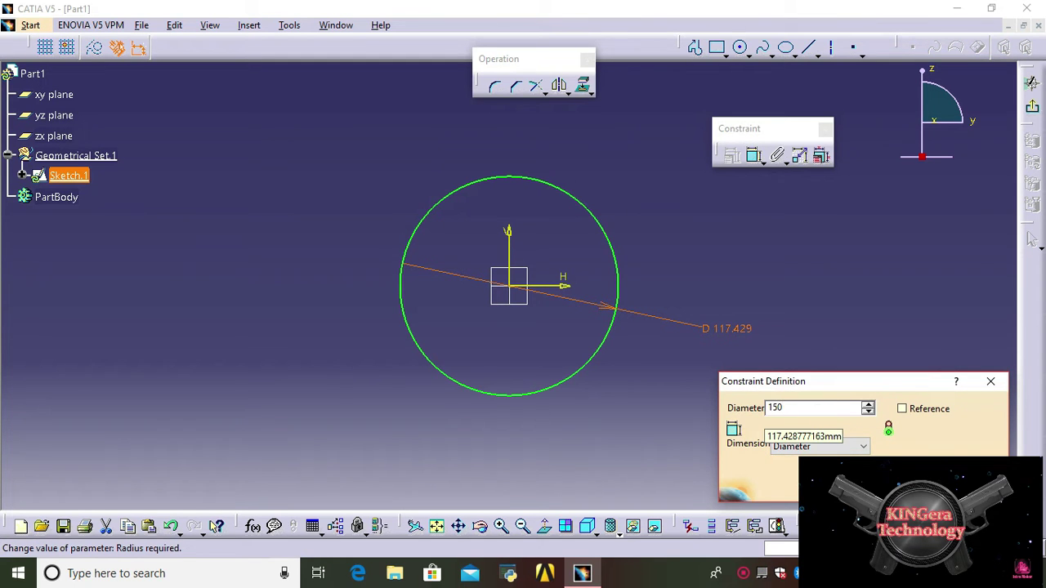
key("Return")
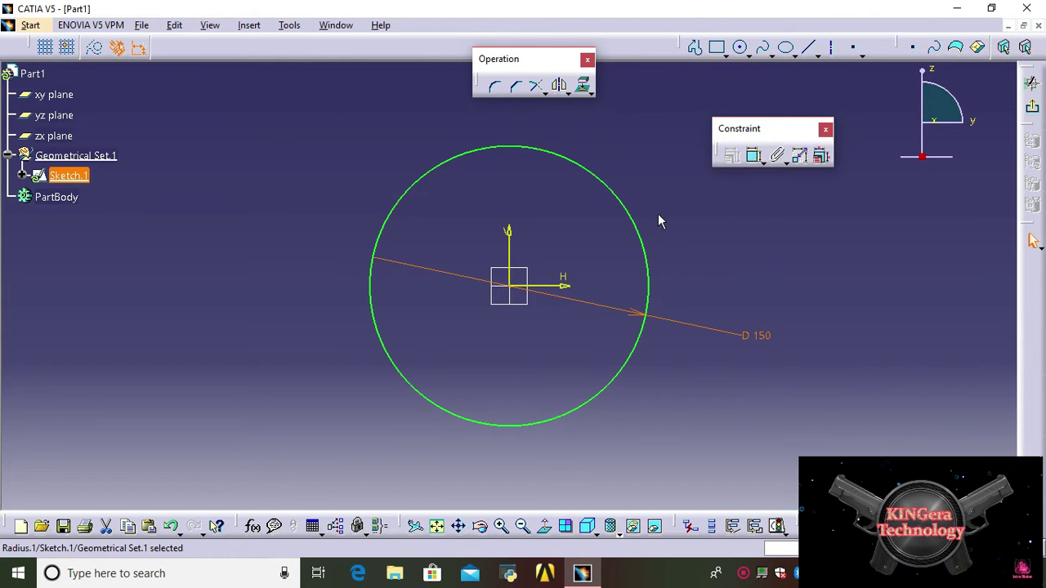
left_click(763, 163)
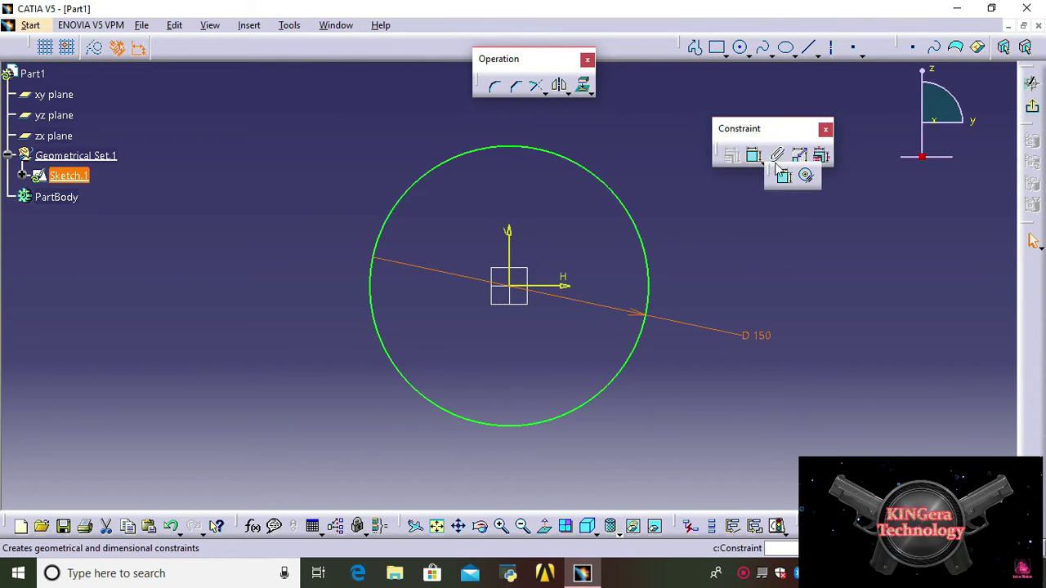
left_click(750, 221)
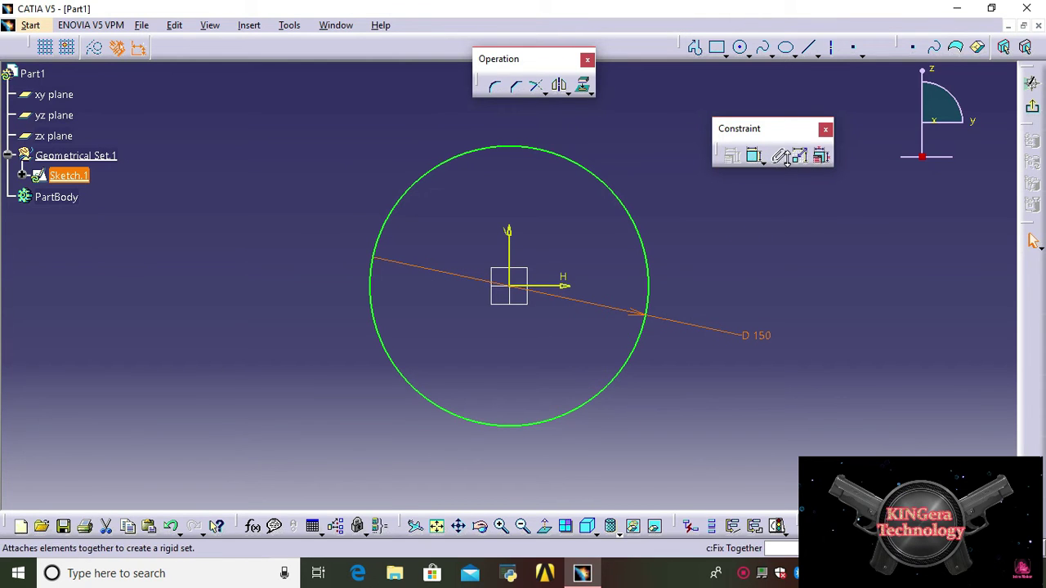
left_click(787, 162)
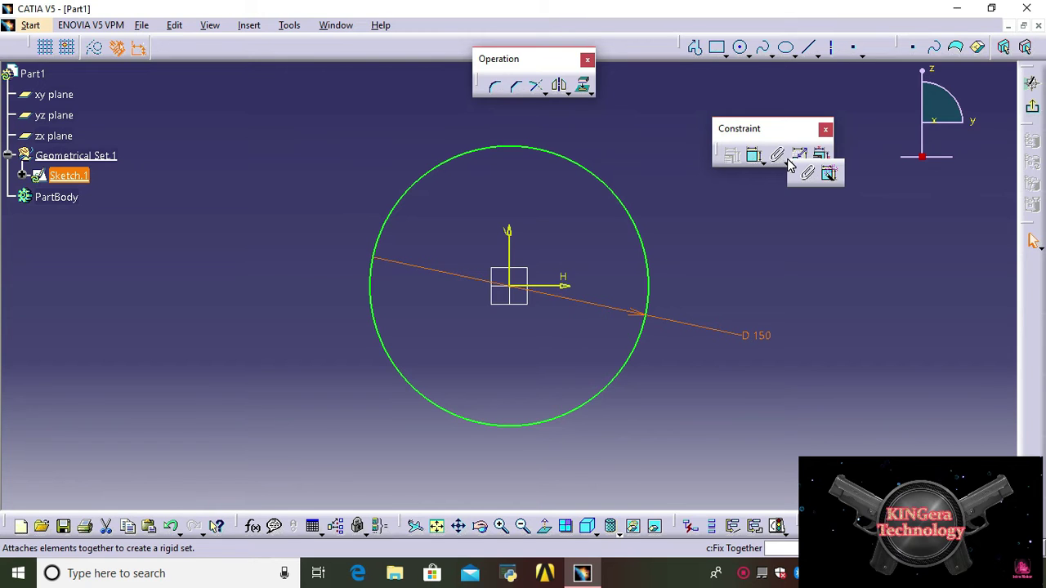
left_click(768, 195)
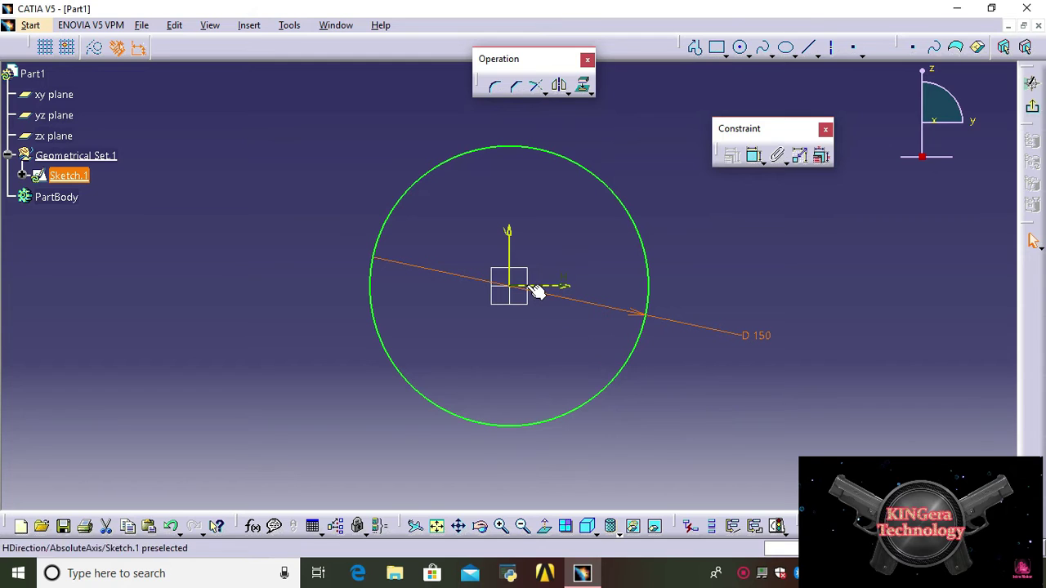
- Undo the diameter constraint and the circle centred on the origin
key("ctrl+z")
key("ctrl+z")
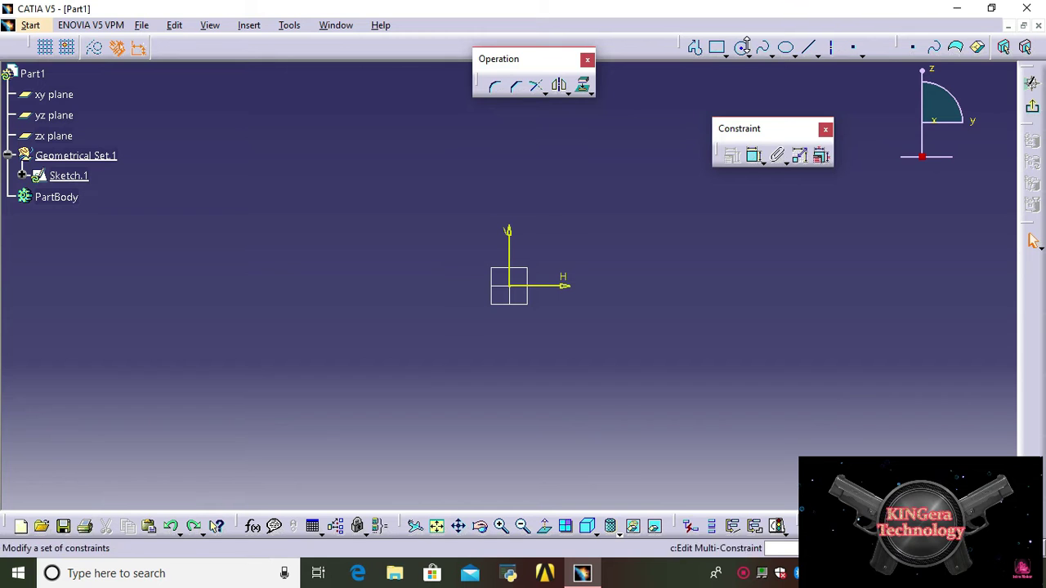
- Sketch a circle centred below and to the right of the origin, crossing the horizontal axis
left_click(742, 49)
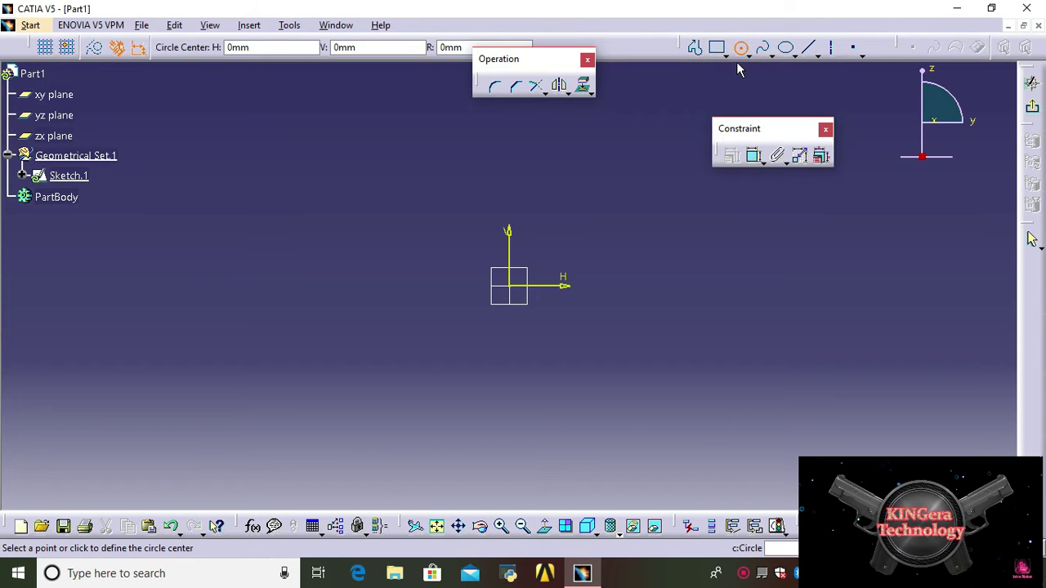
left_click(629, 334)
left_click(731, 321)
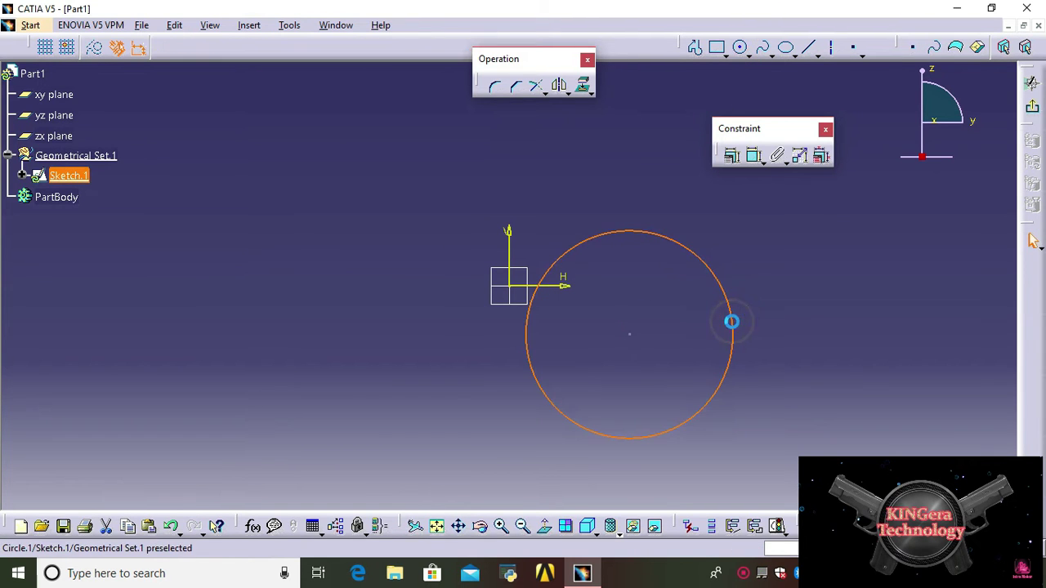
left_click(575, 163)
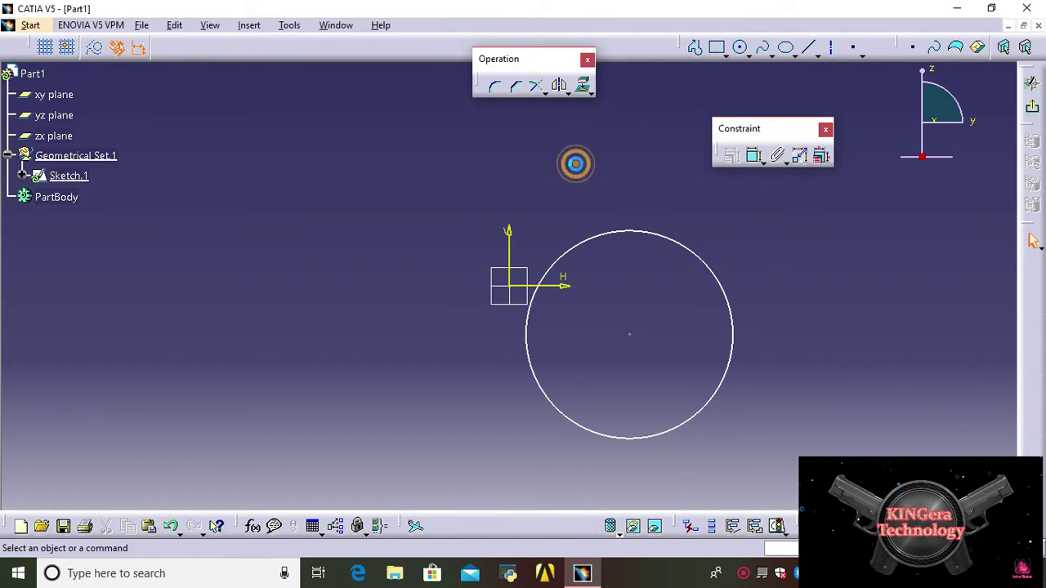
- Sketch a slightly descending line from the circle's upper edge, at about H 84 mm and V 26 mm, out to the right
left_click(807, 47)
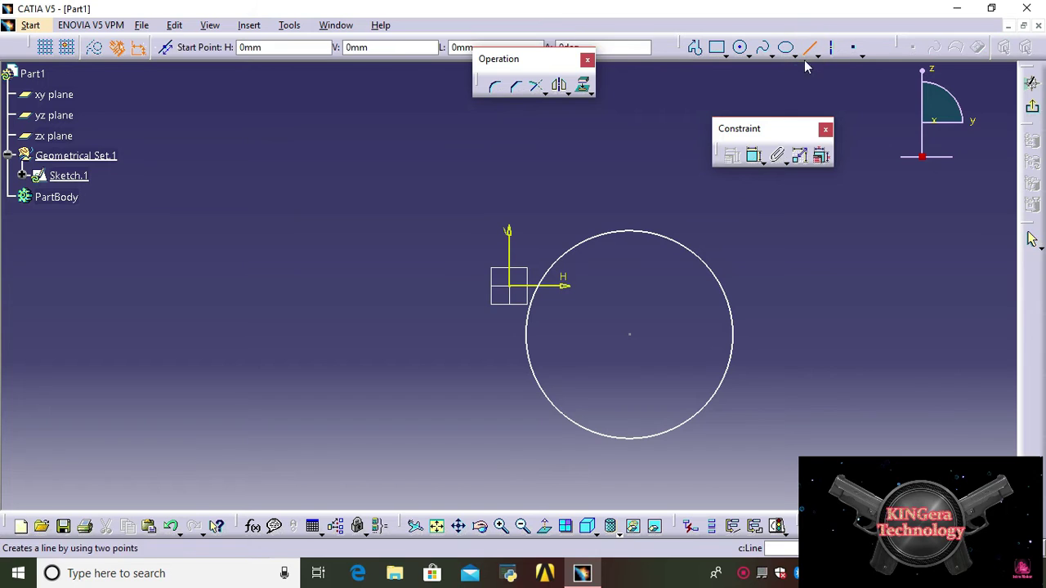
left_click(668, 236)
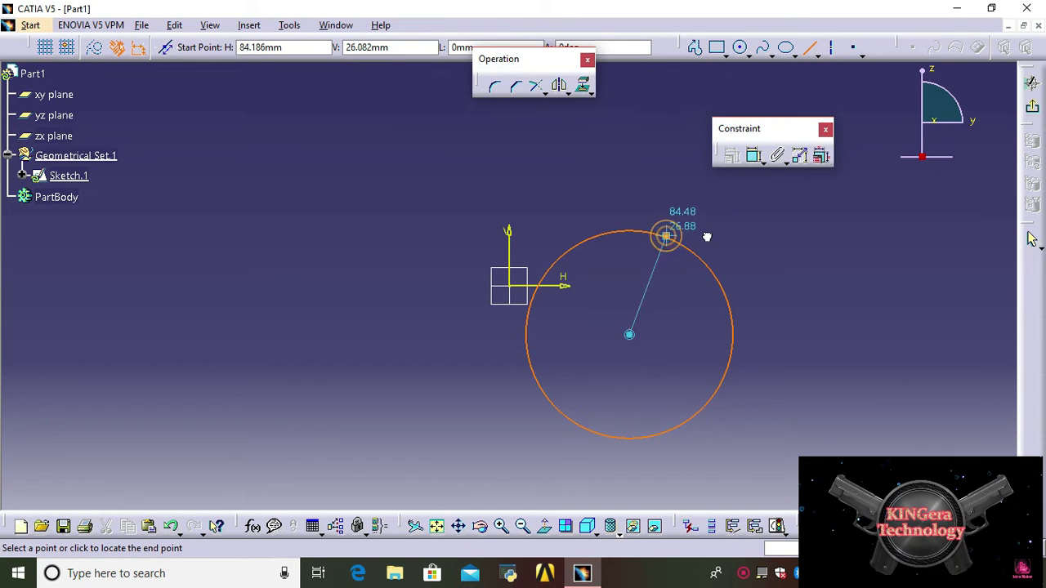
left_click(892, 263)
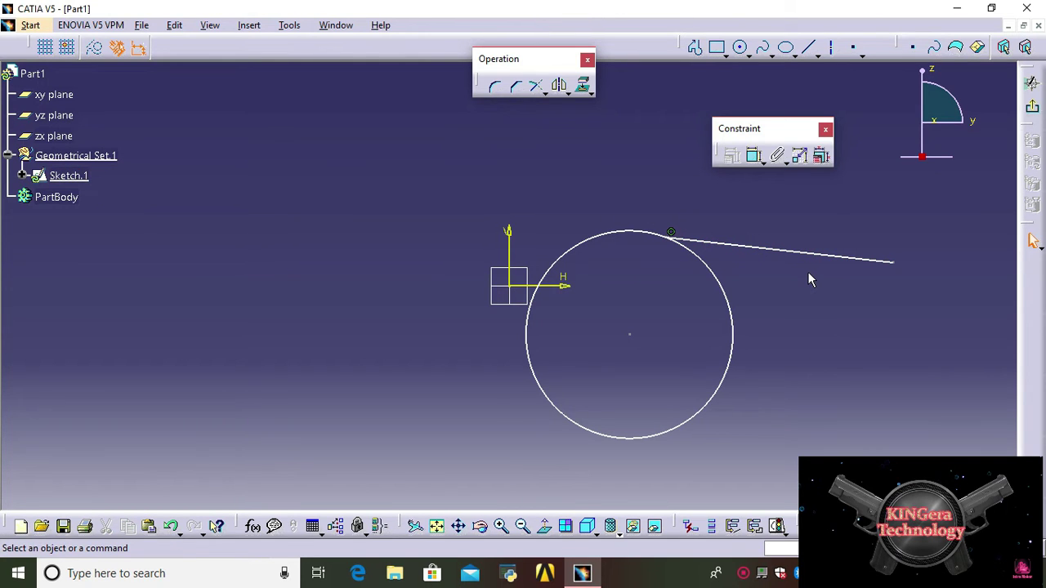
- Apply a tangency constraint between the sloping line and the circle
left_click(718, 239)
left_click(719, 273, "ctrl")
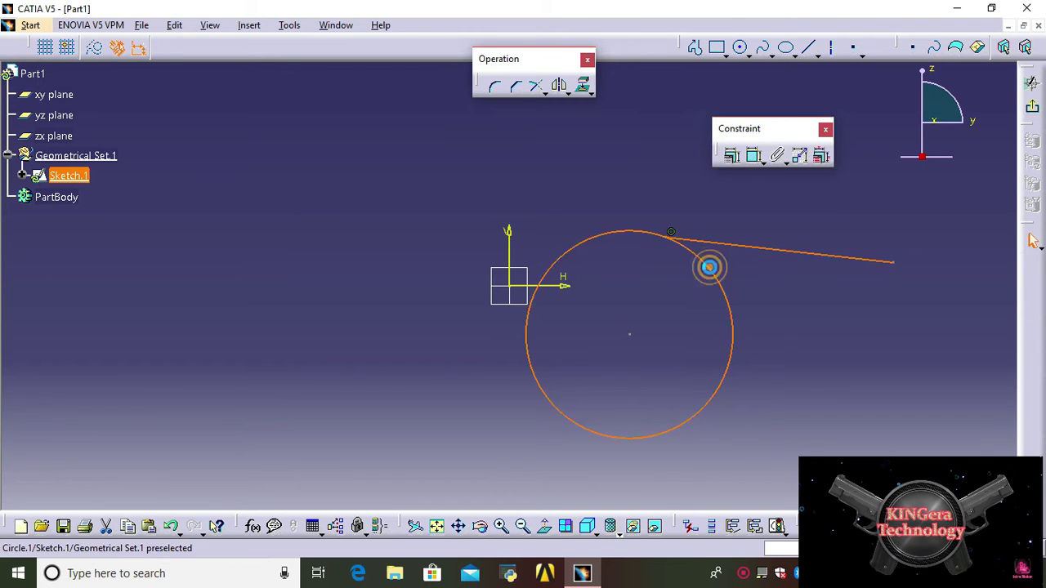
left_click(732, 160)
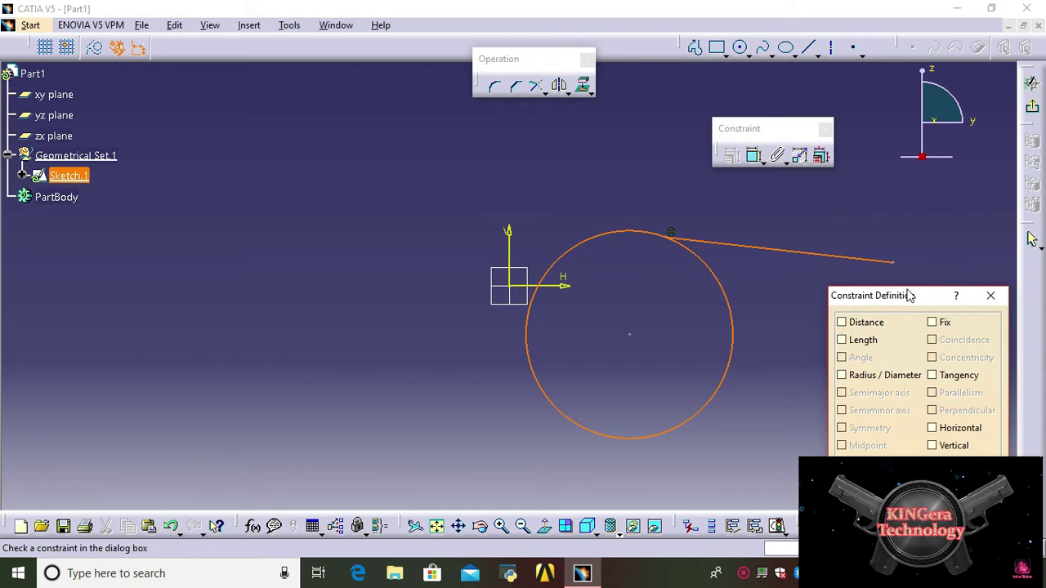
left_click_drag(907, 298, 306, 207)
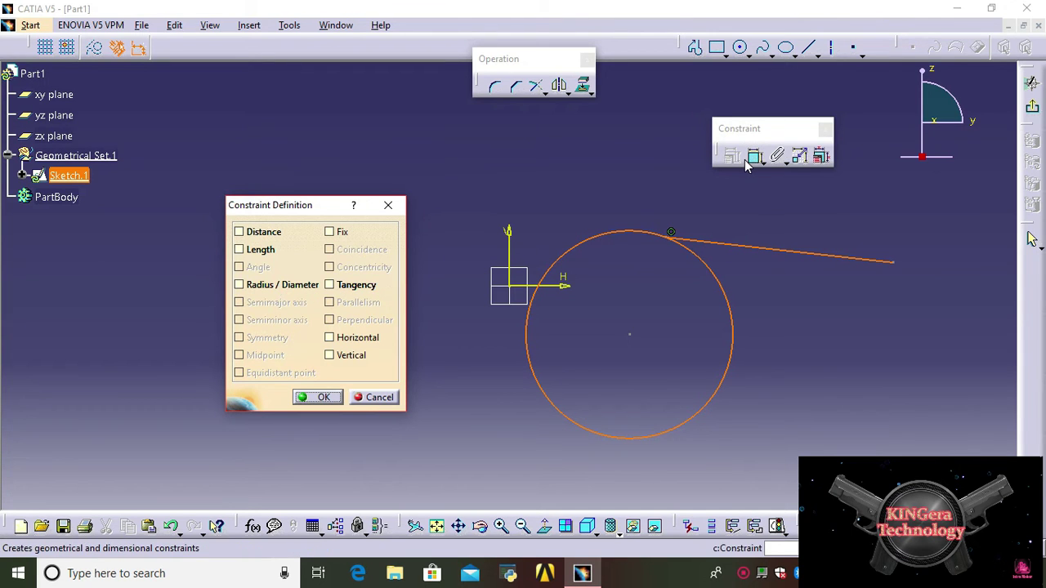
left_click(348, 287)
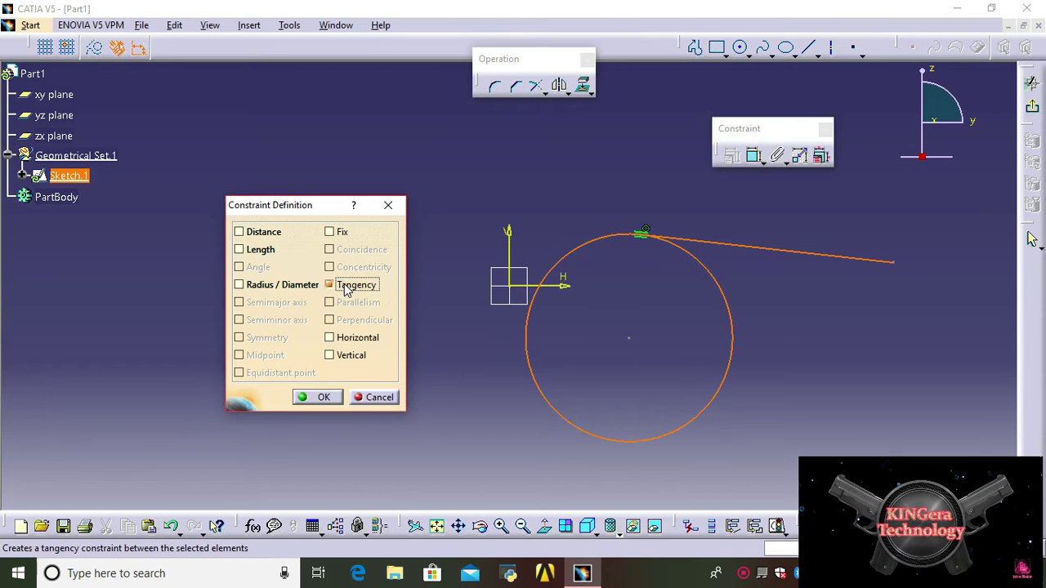
left_click(314, 396)
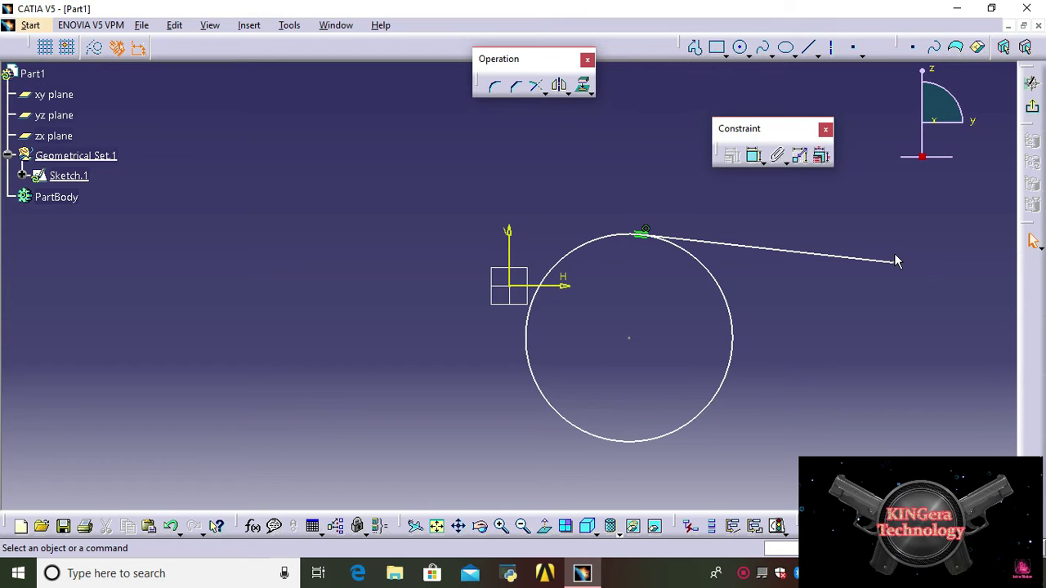
- Sketch a circle of about 37.6 mm radius centred at about H 37 mm and V 35.5 mm
left_click(753, 156)
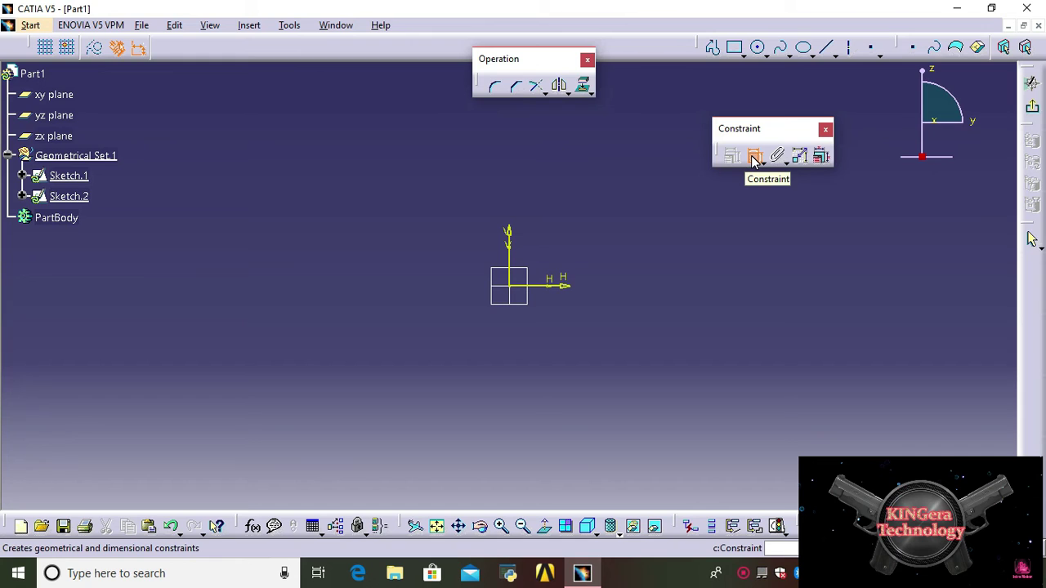
left_click(753, 156)
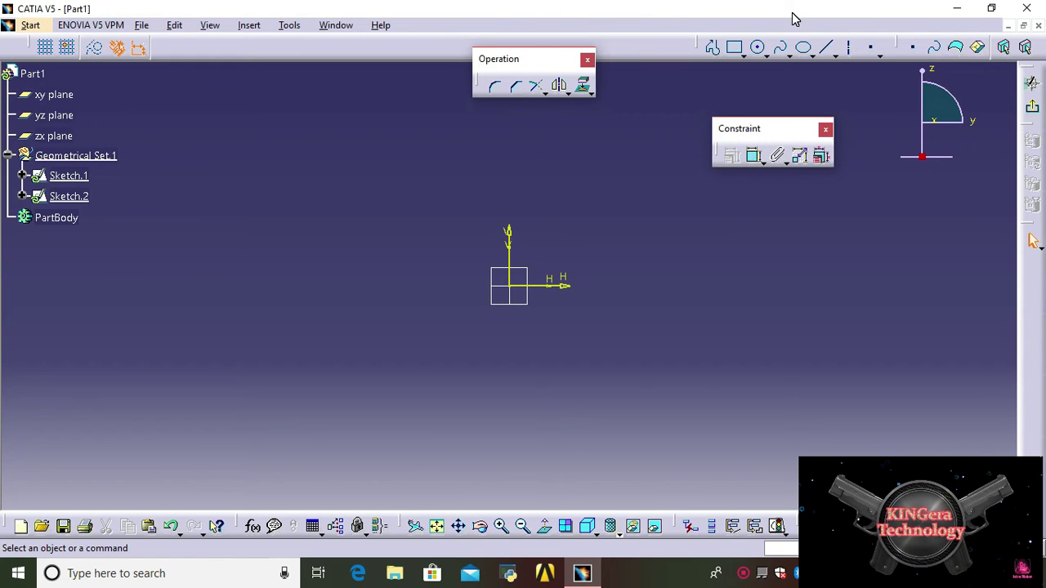
left_click(757, 47)
left_click(577, 218)
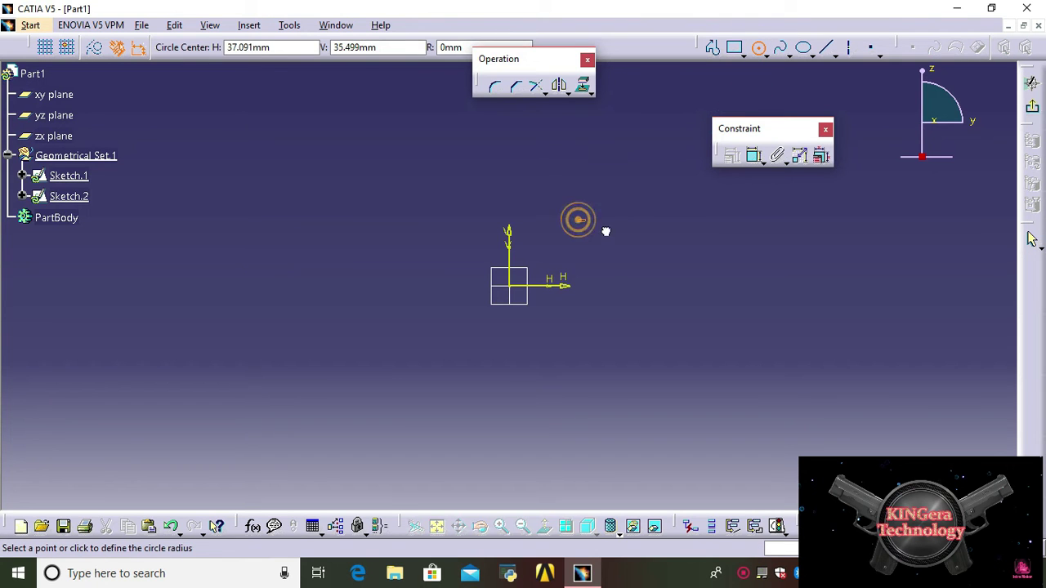
left_click(640, 248)
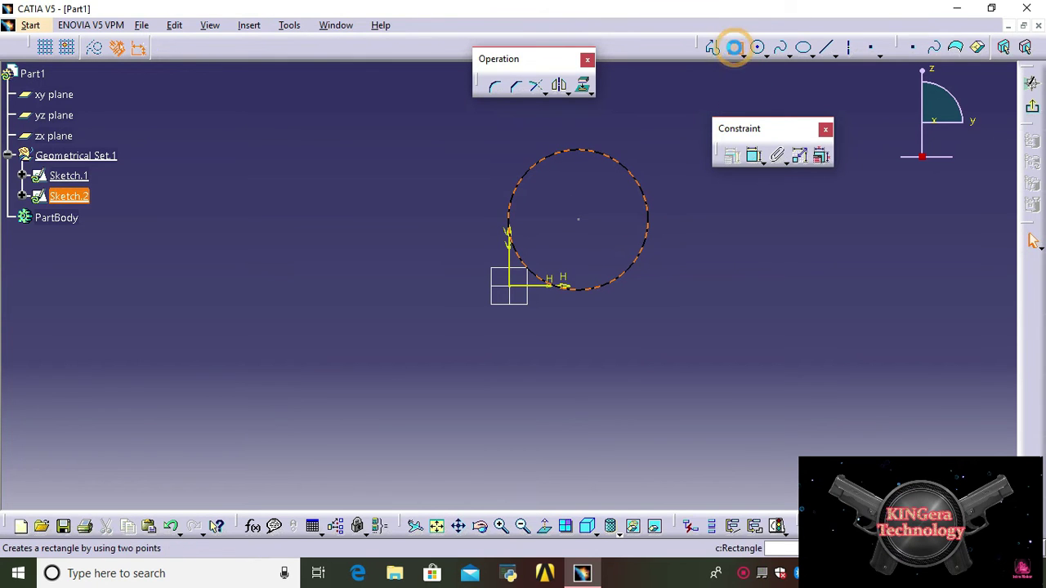
- Sketch a rectangle about 48.6 mm wide and 44.7 mm high to the right of the circle
left_click(734, 48)
left_click(730, 194)
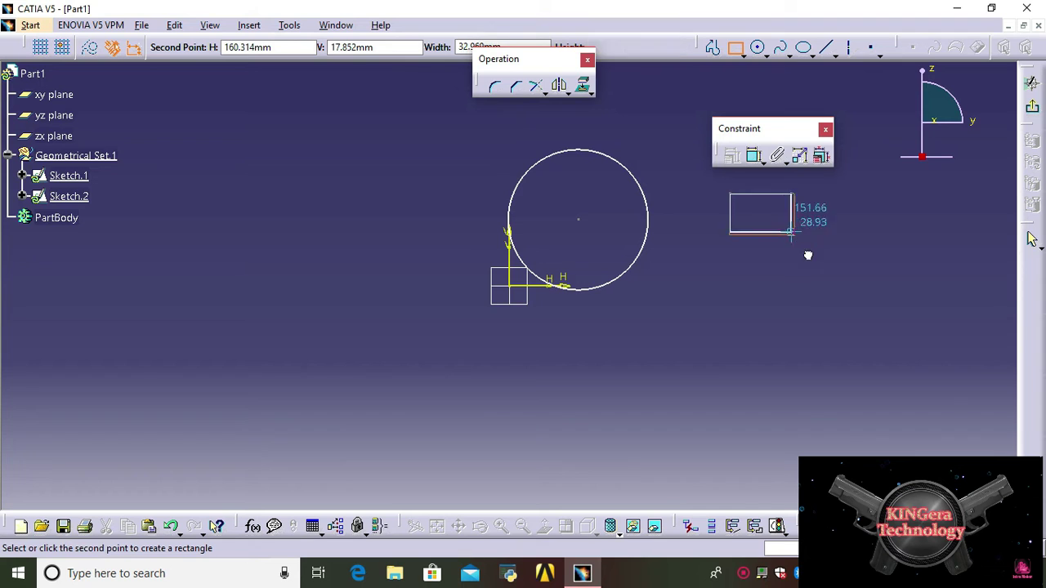
left_click(819, 277)
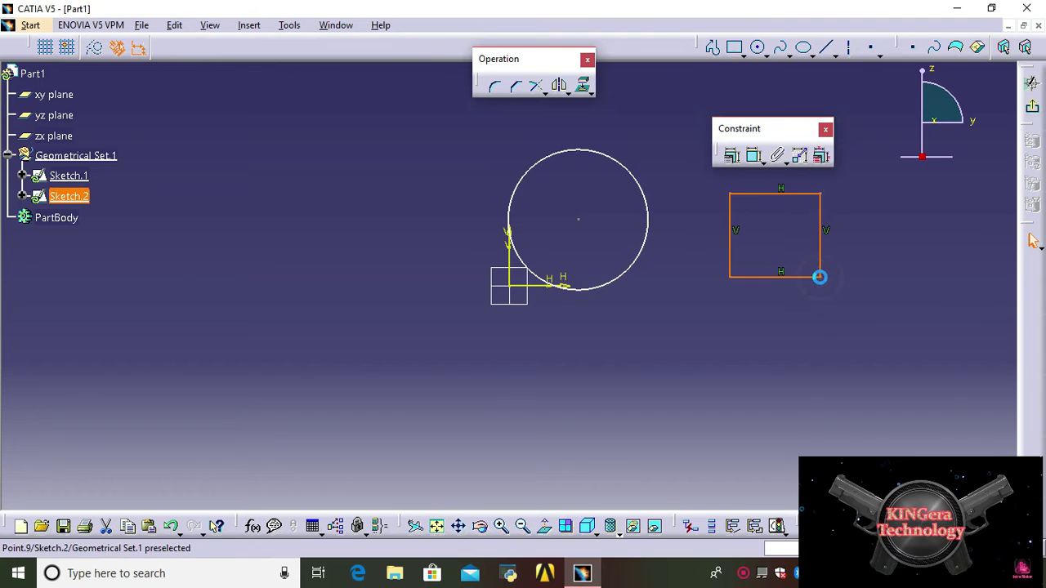
- Sketch a line about 108 mm long below the circle, rising to the right from about H -23 mm and V -92 mm
left_click(827, 48)
left_click(467, 457)
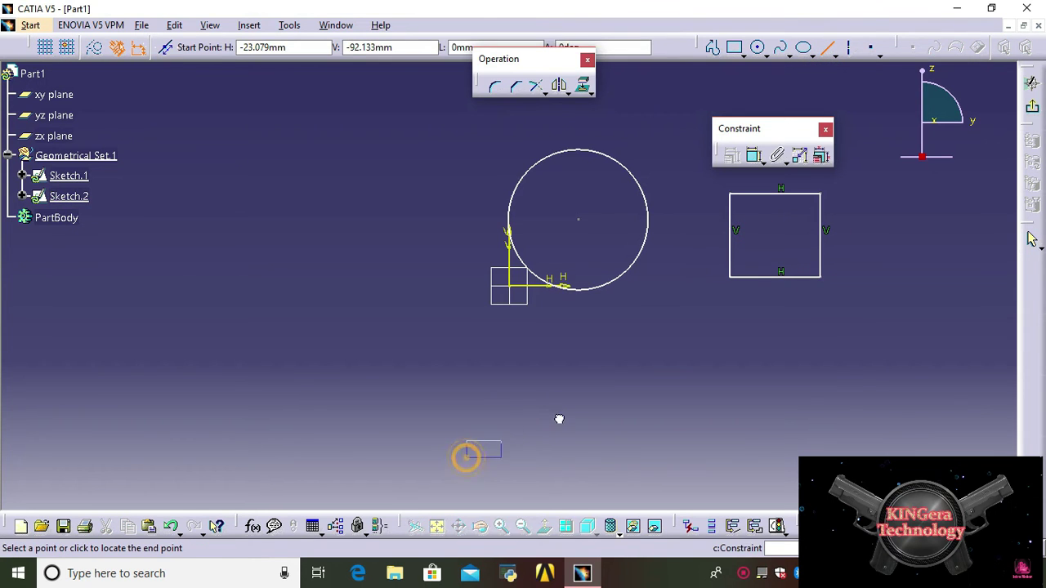
left_click(653, 382)
left_click(575, 377)
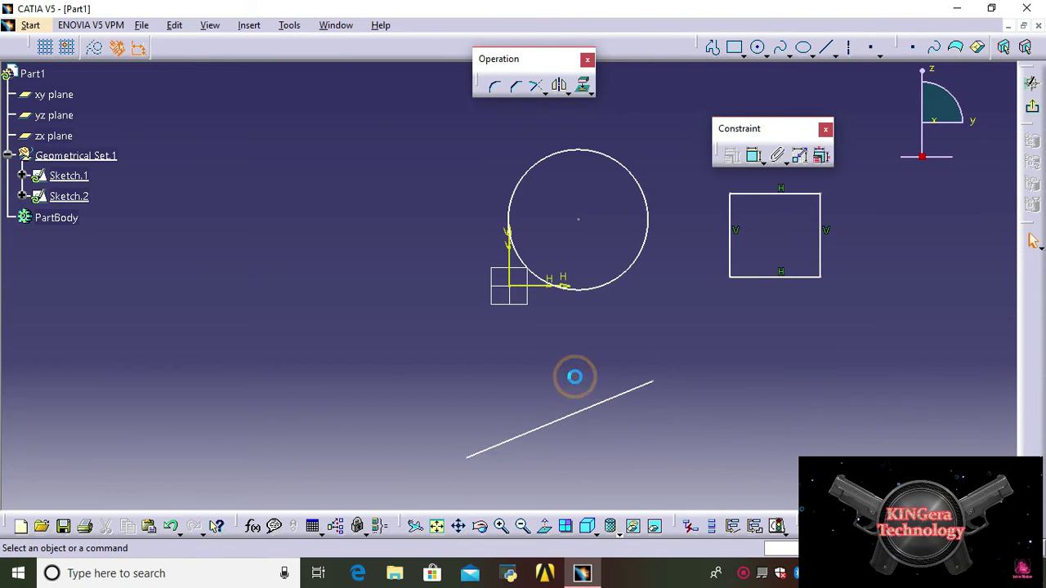
- Apply Auto Constraint to the circle, the sloping line and the four sides of the rectangle
left_click(785, 162)
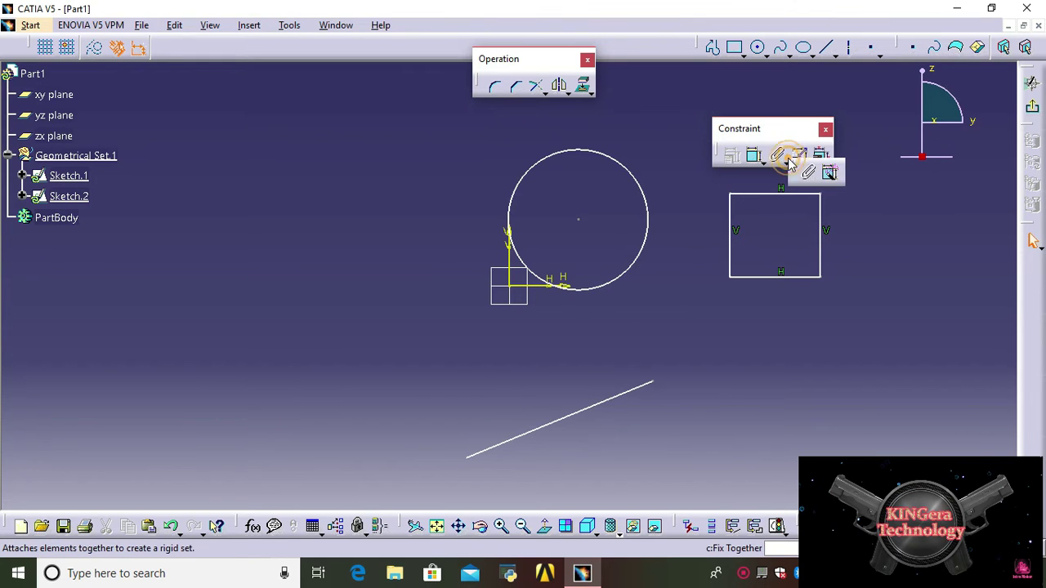
left_click(830, 175)
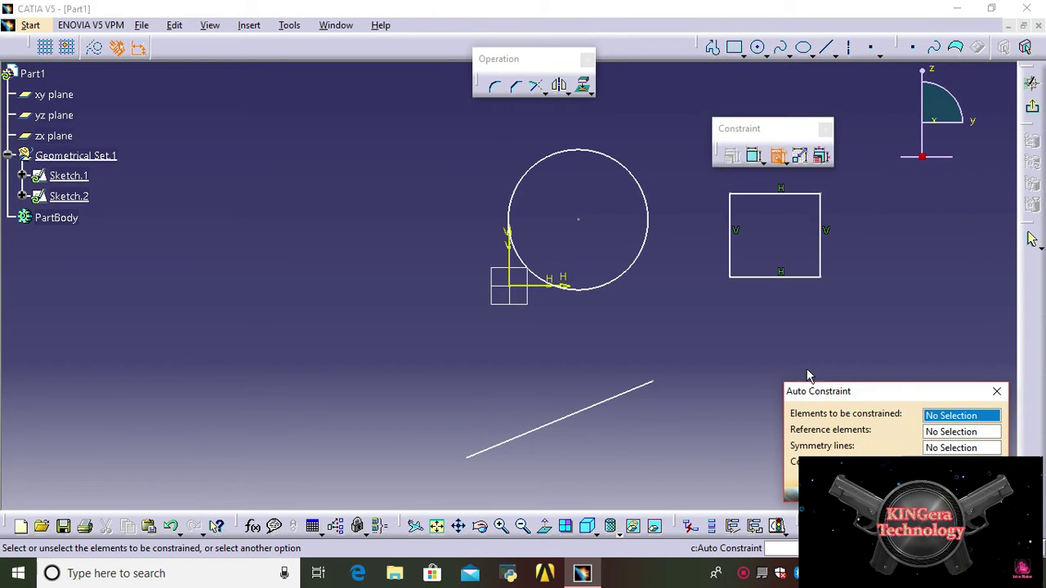
left_click(634, 275)
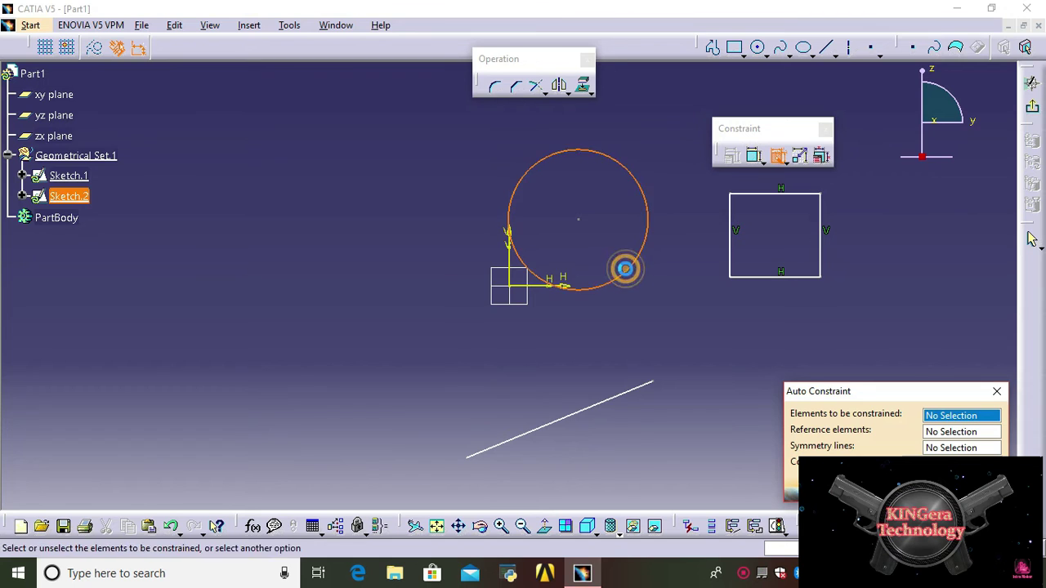
left_click(621, 402)
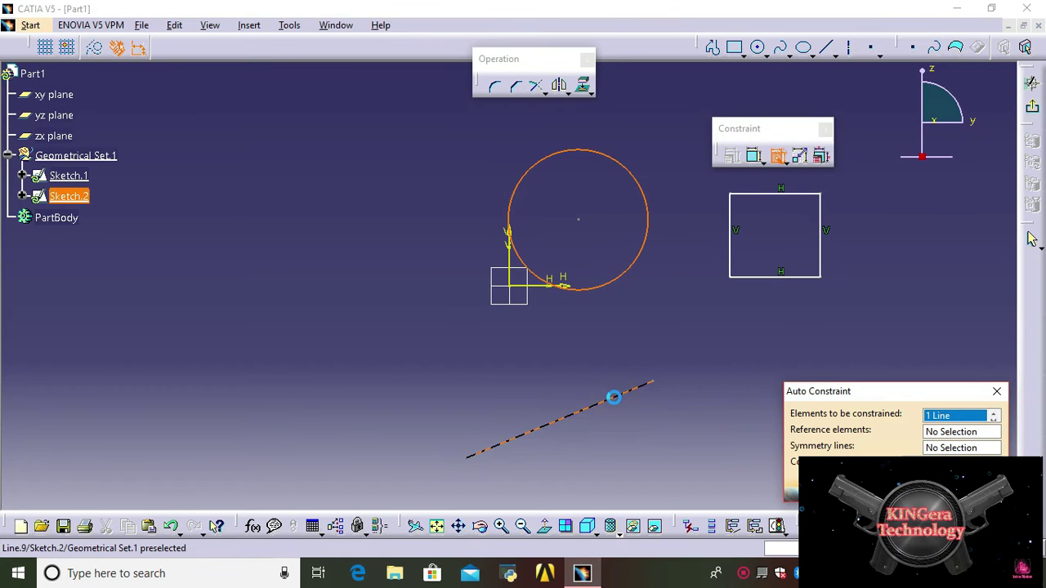
left_click_drag(725, 181, 891, 297)
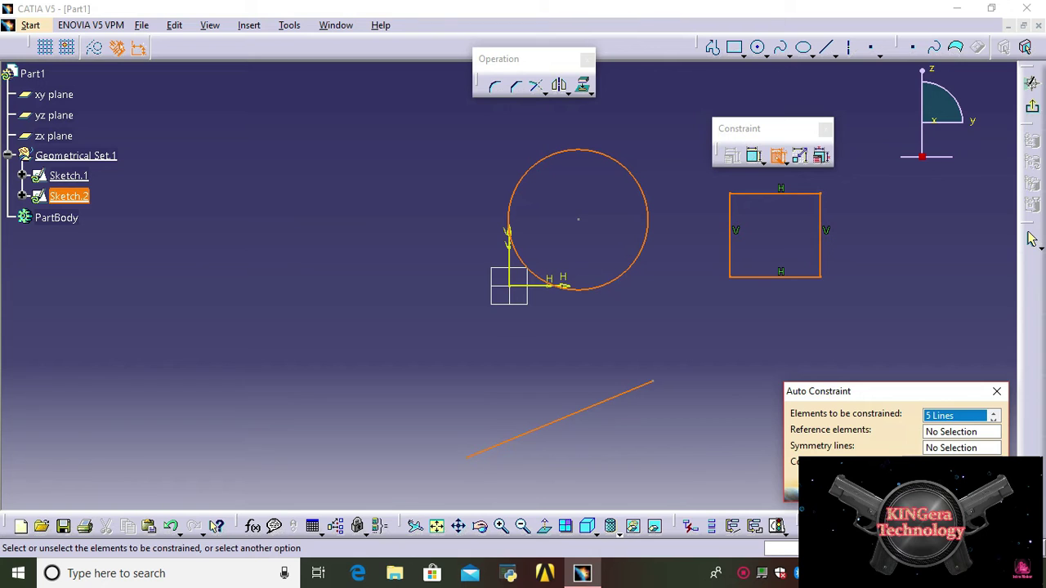
key("Return")
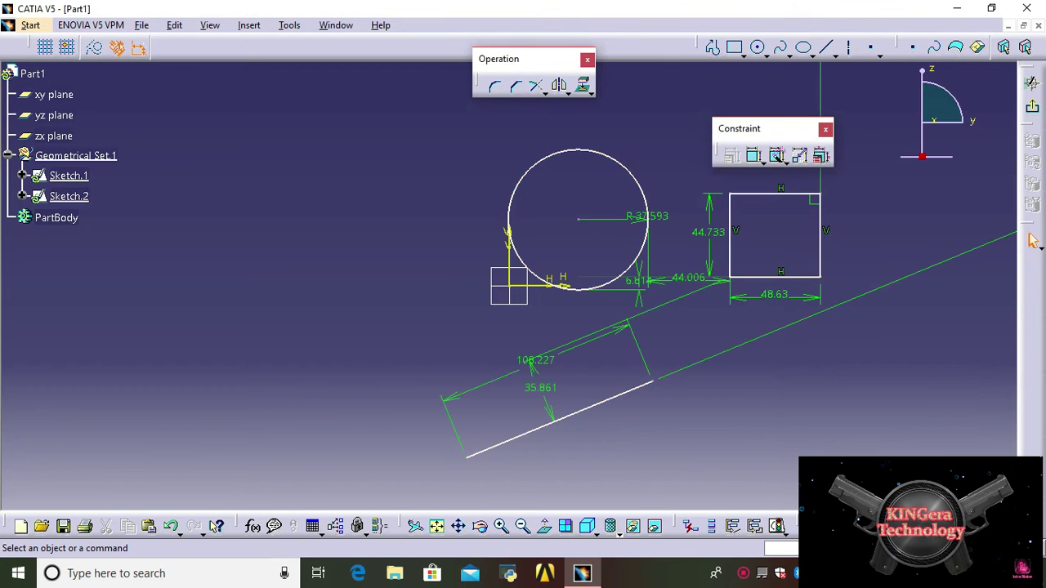
left_click(792, 366)
- Set the rectangle's width constraint to 50 mm
left_click(774, 294)
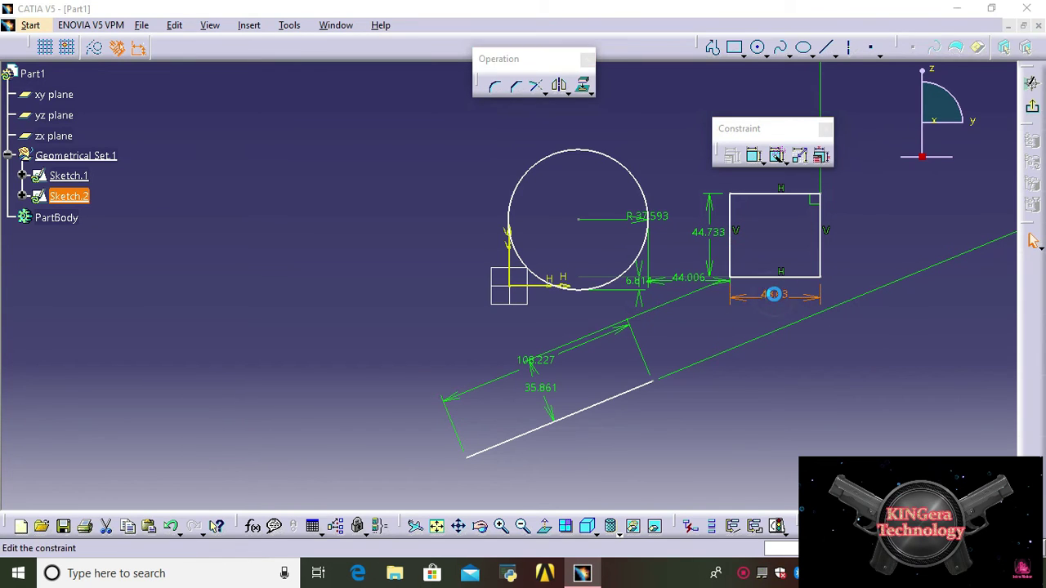
double_click(774, 296)
type("50")
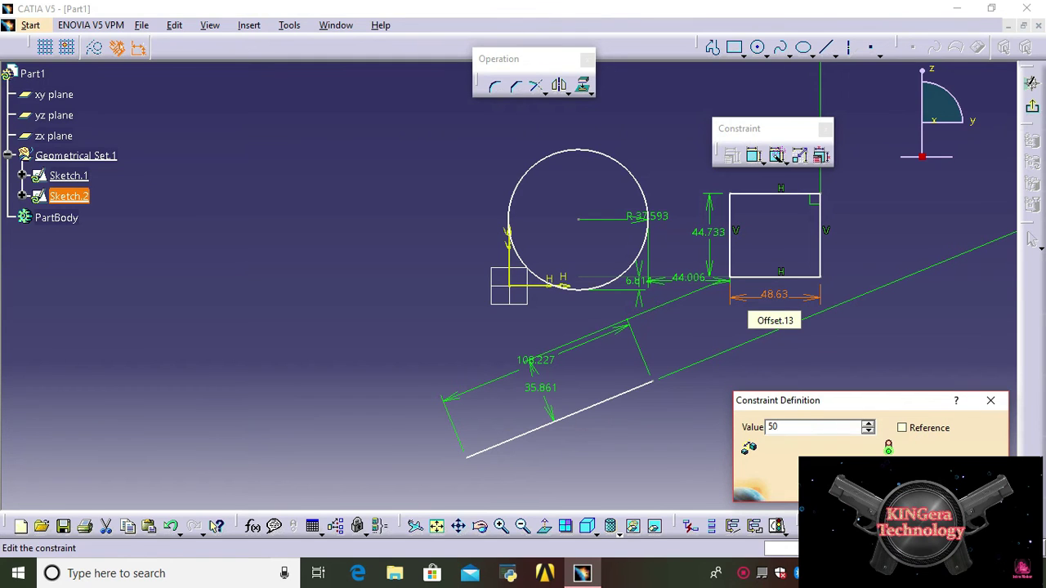
key("Return")
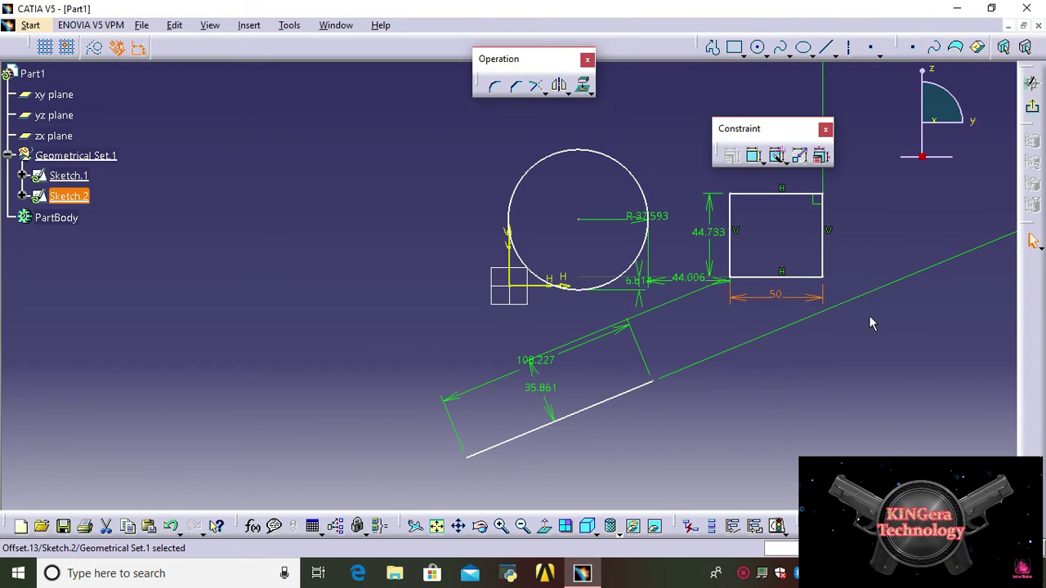
left_click(785, 163)
left_click(806, 180)
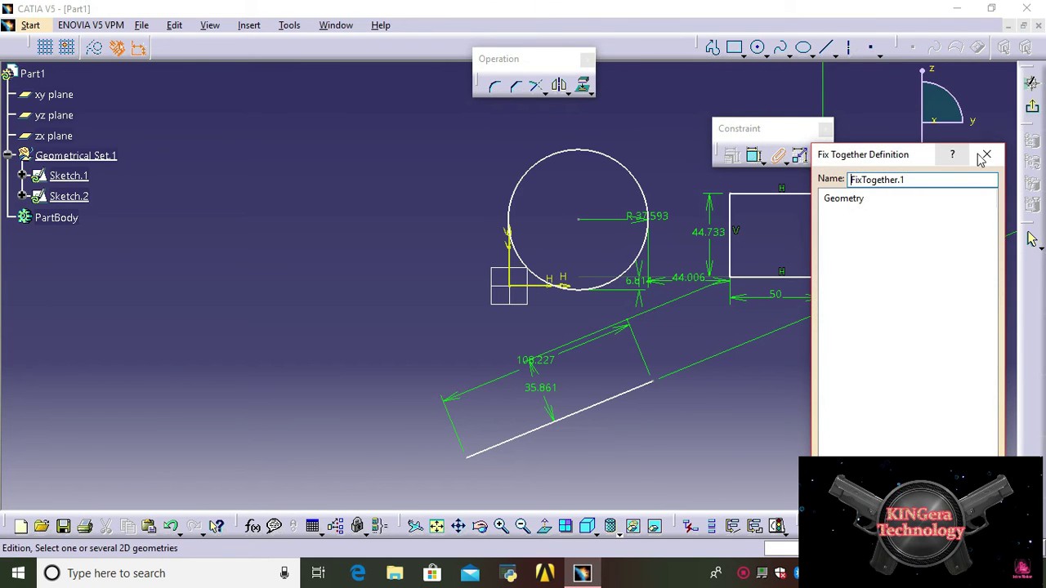
left_click(984, 155)
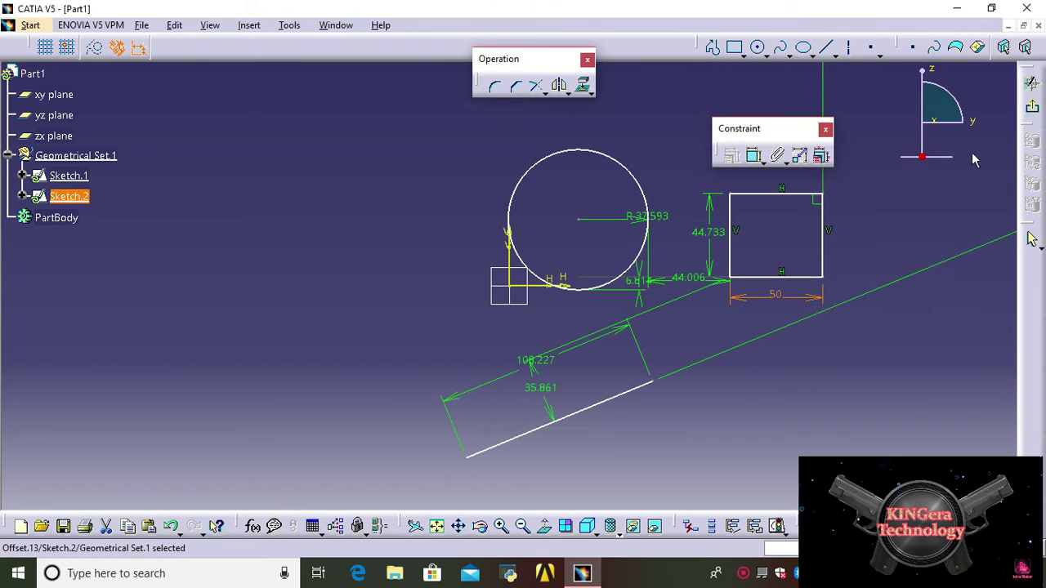
- Review the value and tolerances of the rectangle's width constraint with Edit Multi-Constraint, and close it without editing
left_click(823, 157)
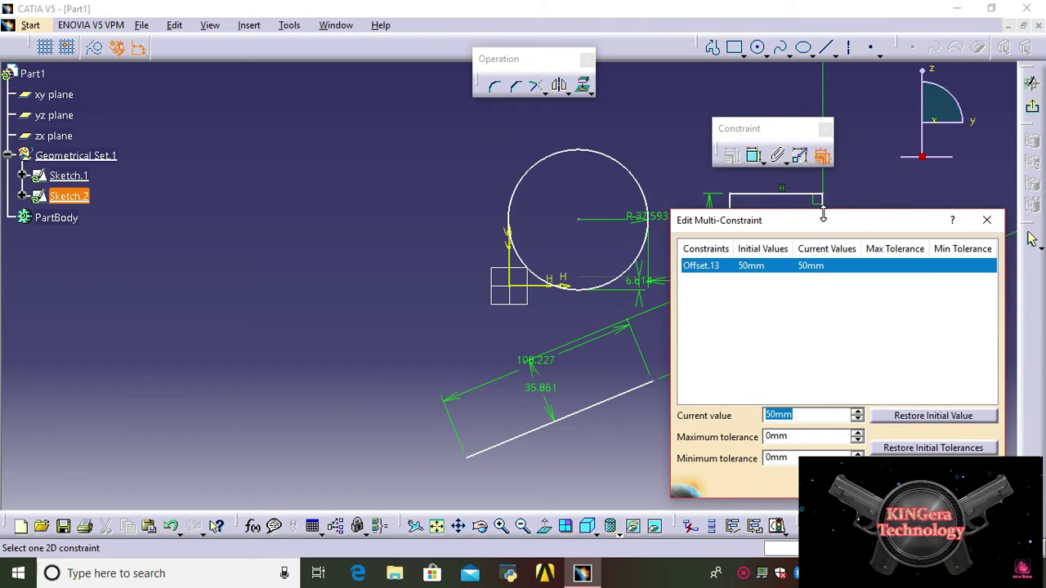
left_click_drag(822, 224, 211, 164)
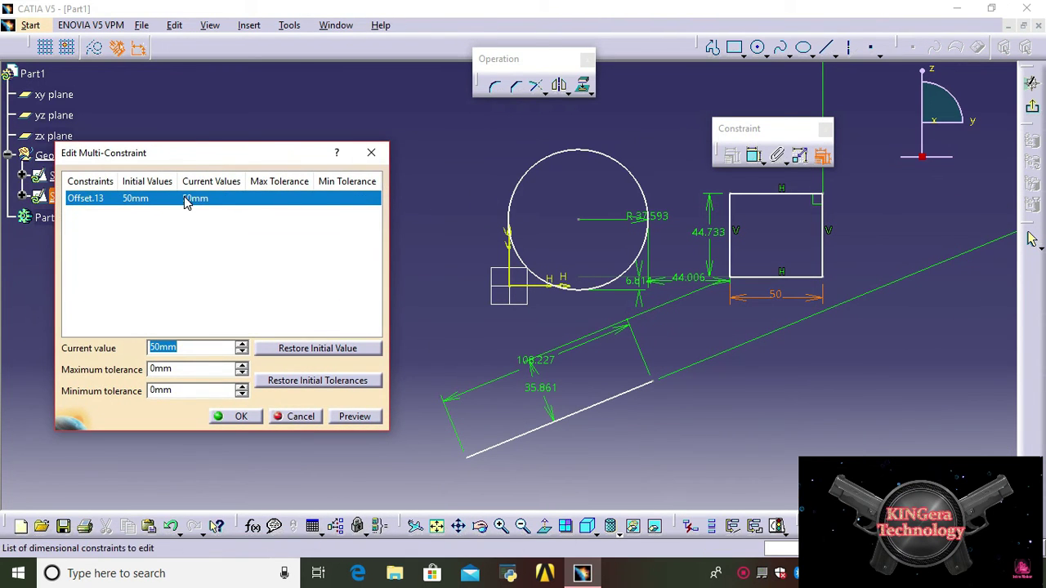
left_click(91, 186)
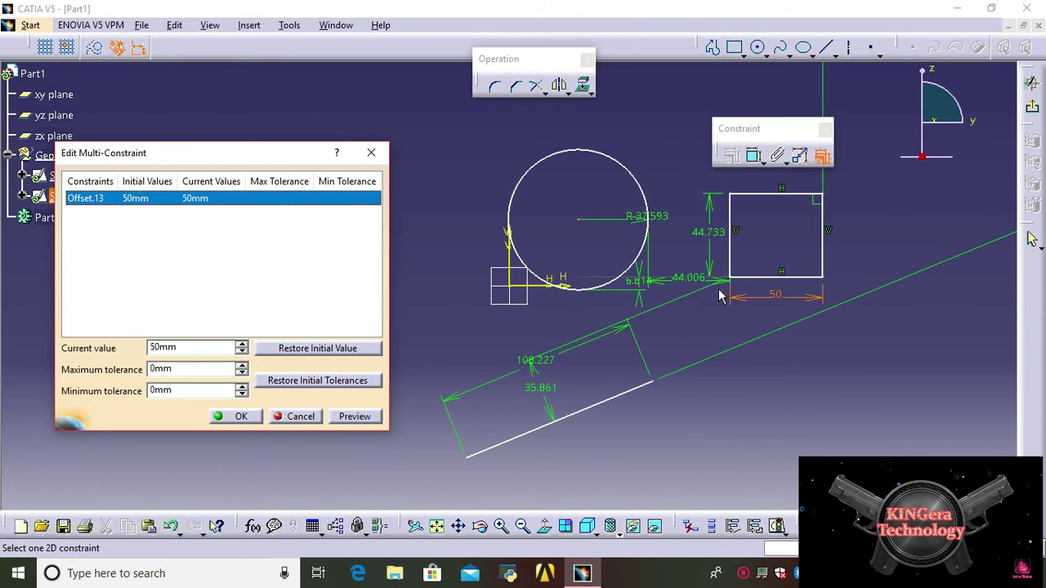
left_click(371, 155)
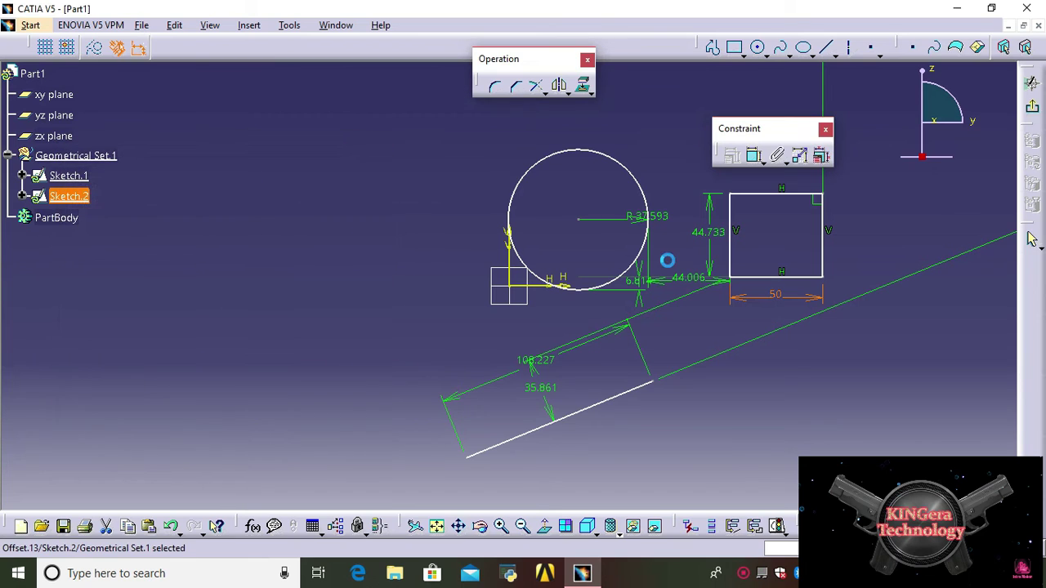
- Set the rectangle's height constraint to 50 mm and clear the selection
double_click(708, 235)
type("50")
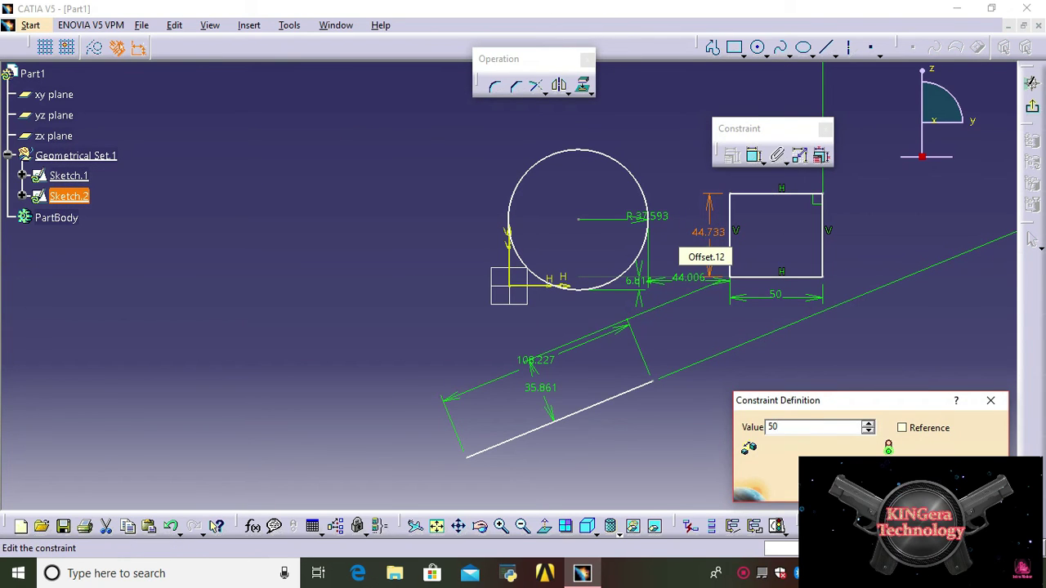
key("Return")
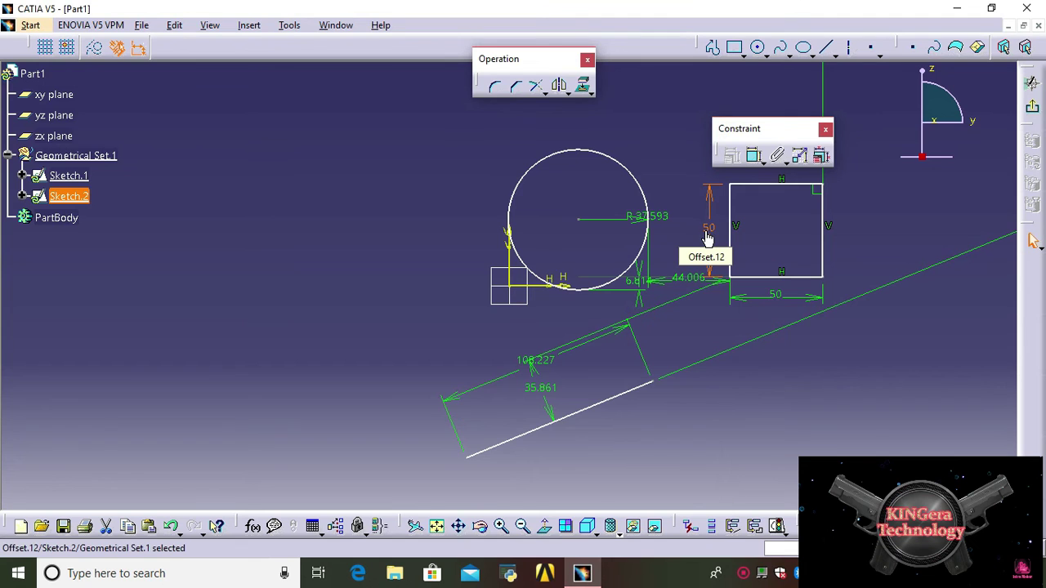
left_click(686, 333)
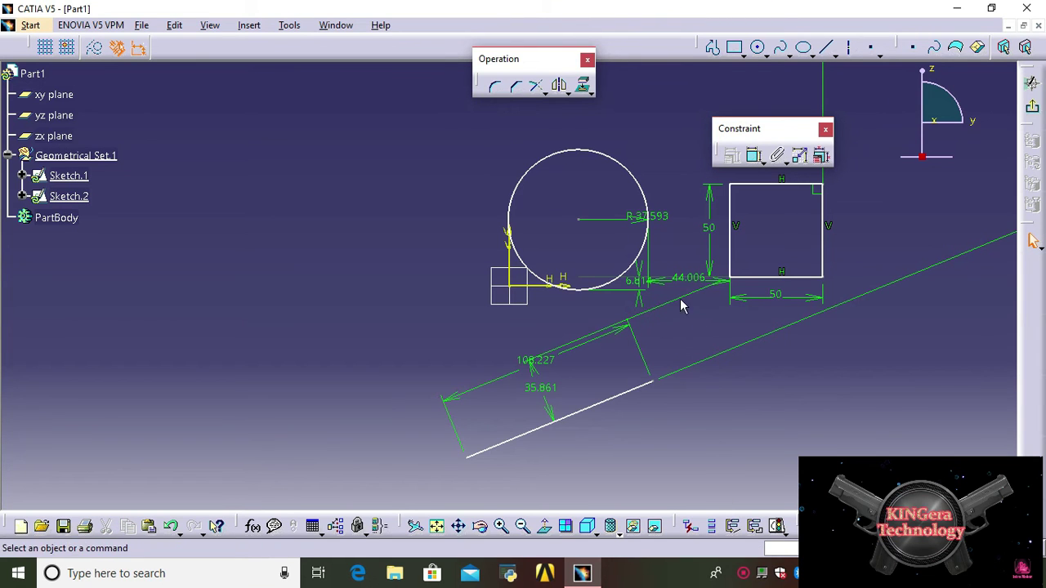
- Start Edit Multi-Constraint on all the dimensional constraints of the sketch
left_click(821, 155)
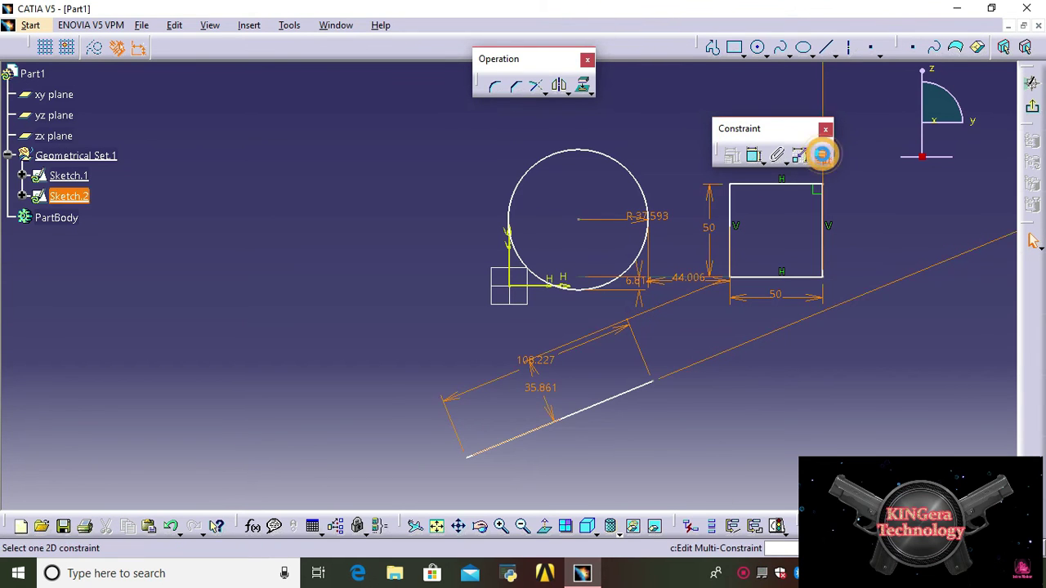